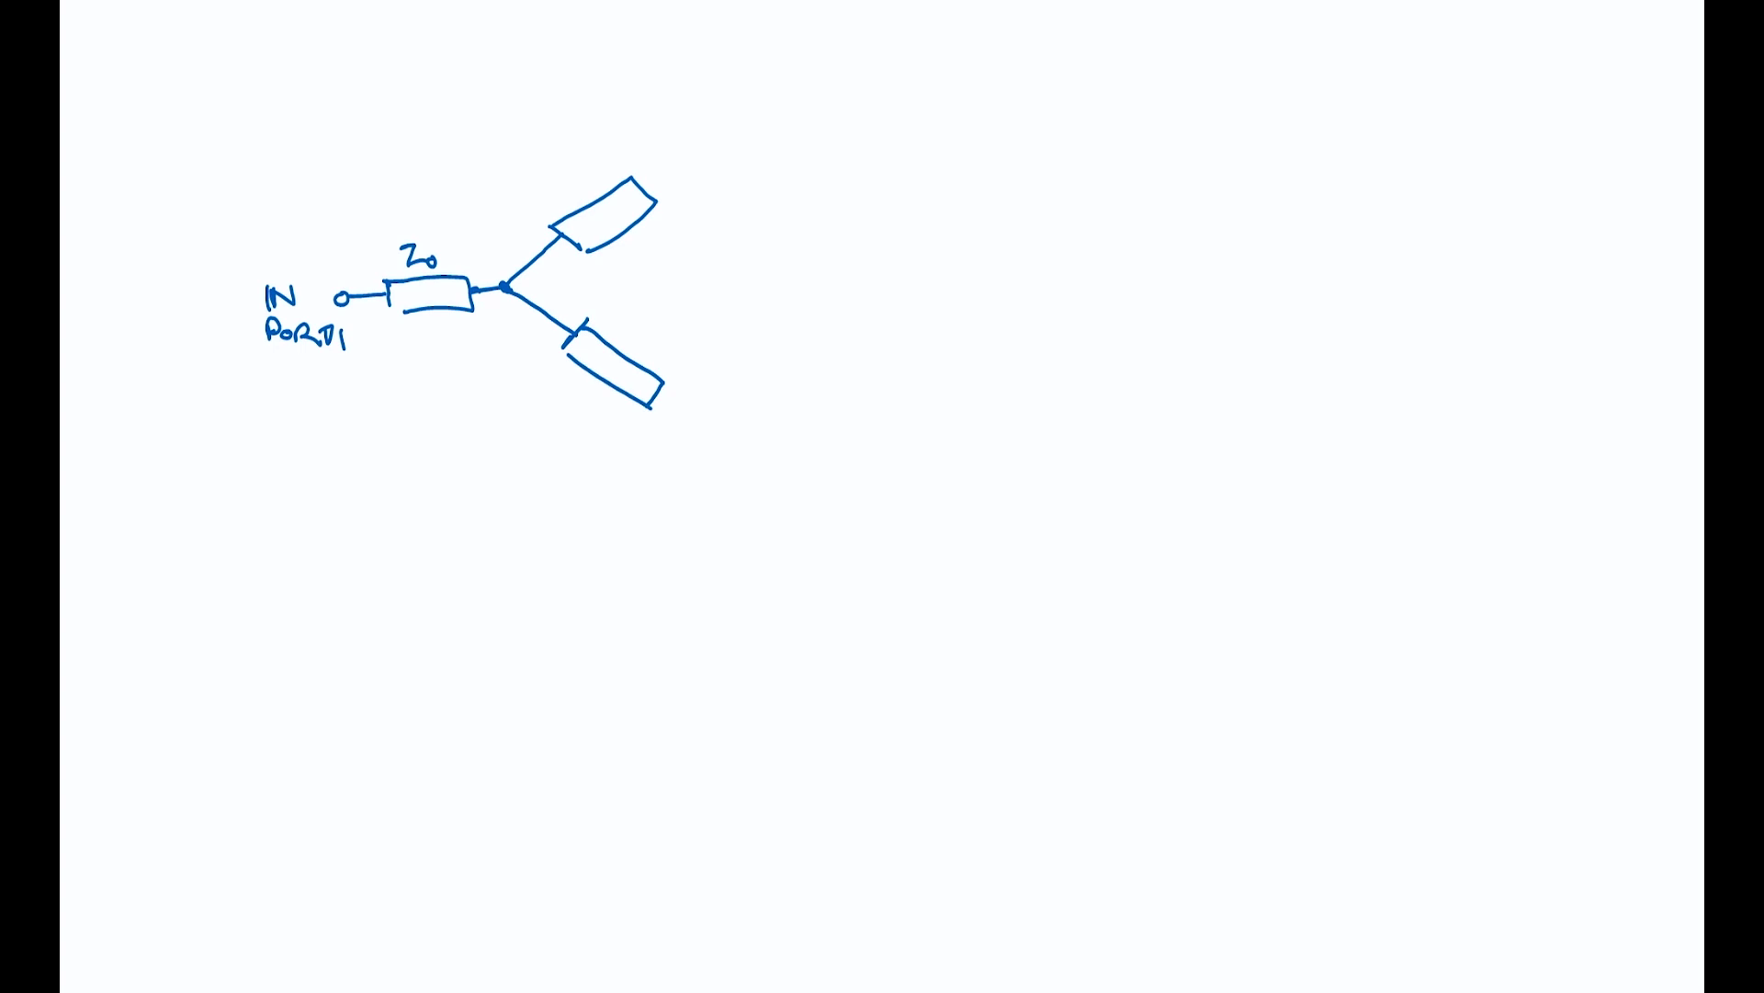
Label the upper and lower arms ZA and ZB and join their ends with a resistor labelled RDIFF
{"action": "left_click_drag", "start_coordinate": [555, 168], "coordinate": [577, 182]}
{"action": "left_click_drag", "start_coordinate": [603, 312], "coordinate": [633, 329]}
{"action": "left_click_drag", "start_coordinate": [673, 403], "coordinate": [706, 418]}
{"action": "mouse_move", "coordinate": [647, 189]}
{"action": "left_mouse_down"}
{"action": "mouse_move", "coordinate": [677, 168]}
{"action": "mouse_move", "coordinate": [703, 246]}
{"action": "mouse_move", "coordinate": [704, 415]}
{"action": "left_mouse_up"}
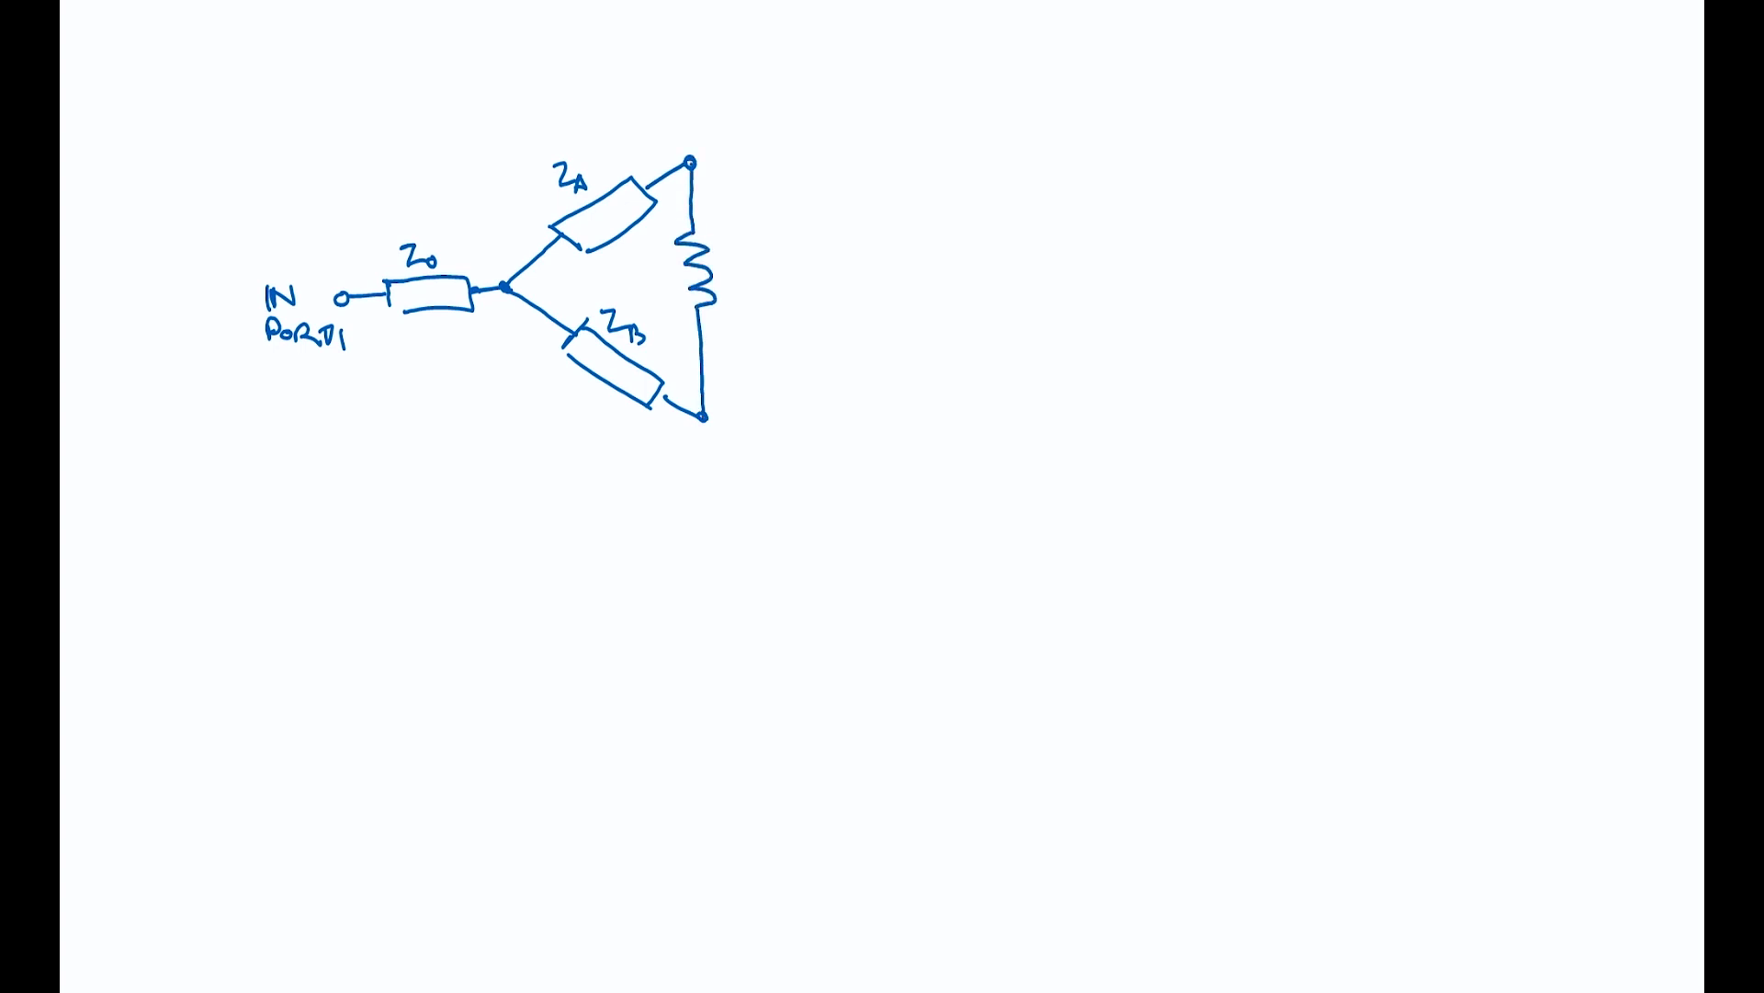
{"action": "left_click_drag", "start_coordinate": [725, 270], "coordinate": [741, 301]}
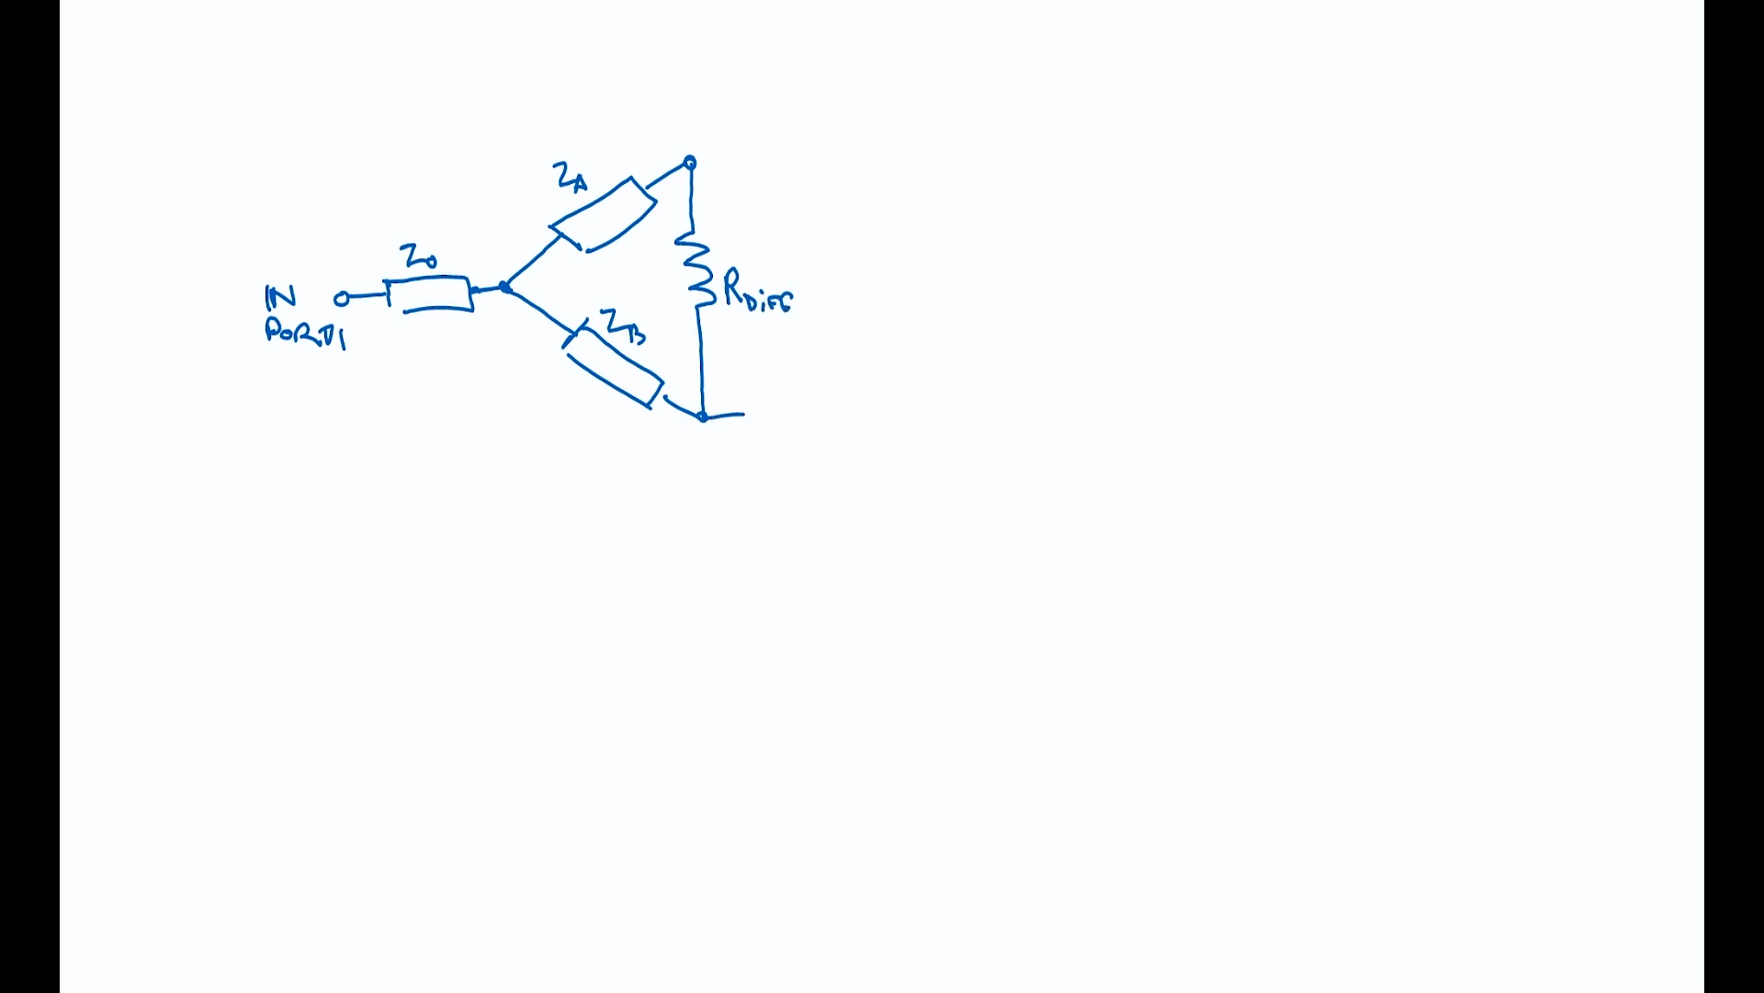
Add a Z0 output section marked -3dB to each arm, ending in terminals labelled PORT 2 and PORT 3
{"action": "left_click_drag", "start_coordinate": [754, 404], "coordinate": [755, 435]}
{"action": "mouse_move", "coordinate": [759, 406]}
{"action": "left_mouse_down"}
{"action": "mouse_move", "coordinate": [819, 407]}
{"action": "mouse_move", "coordinate": [763, 438]}
{"action": "left_mouse_up"}
{"action": "mouse_move", "coordinate": [695, 162]}
{"action": "left_mouse_down"}
{"action": "mouse_move", "coordinate": [750, 163]}
{"action": "mouse_move", "coordinate": [748, 181]}
{"action": "left_mouse_up"}
{"action": "mouse_move", "coordinate": [752, 151]}
{"action": "left_mouse_down"}
{"action": "mouse_move", "coordinate": [816, 151]}
{"action": "mouse_move", "coordinate": [761, 183]}
{"action": "left_mouse_up"}
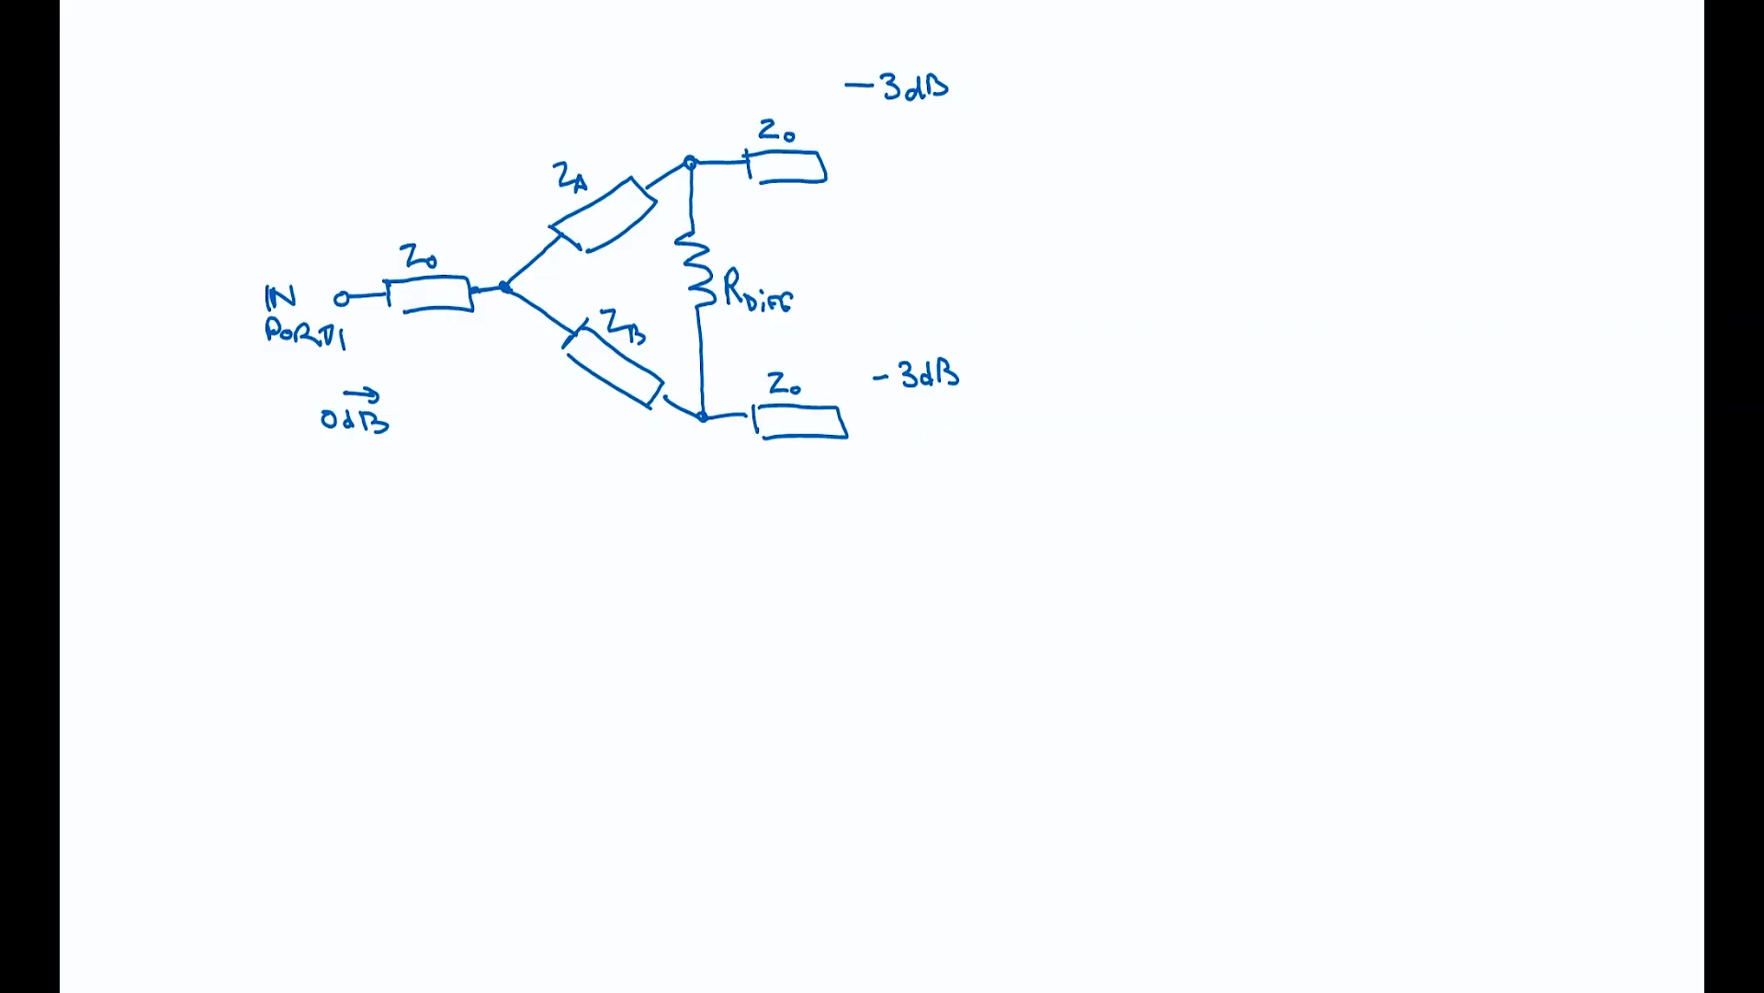
{"action": "left_click_drag", "start_coordinate": [866, 421], "coordinate": [922, 419]}
{"action": "mouse_move", "coordinate": [888, 155]}
{"action": "left_mouse_down"}
{"action": "mouse_move", "coordinate": [963, 152]}
{"action": "mouse_move", "coordinate": [1010, 176]}
{"action": "left_mouse_up"}
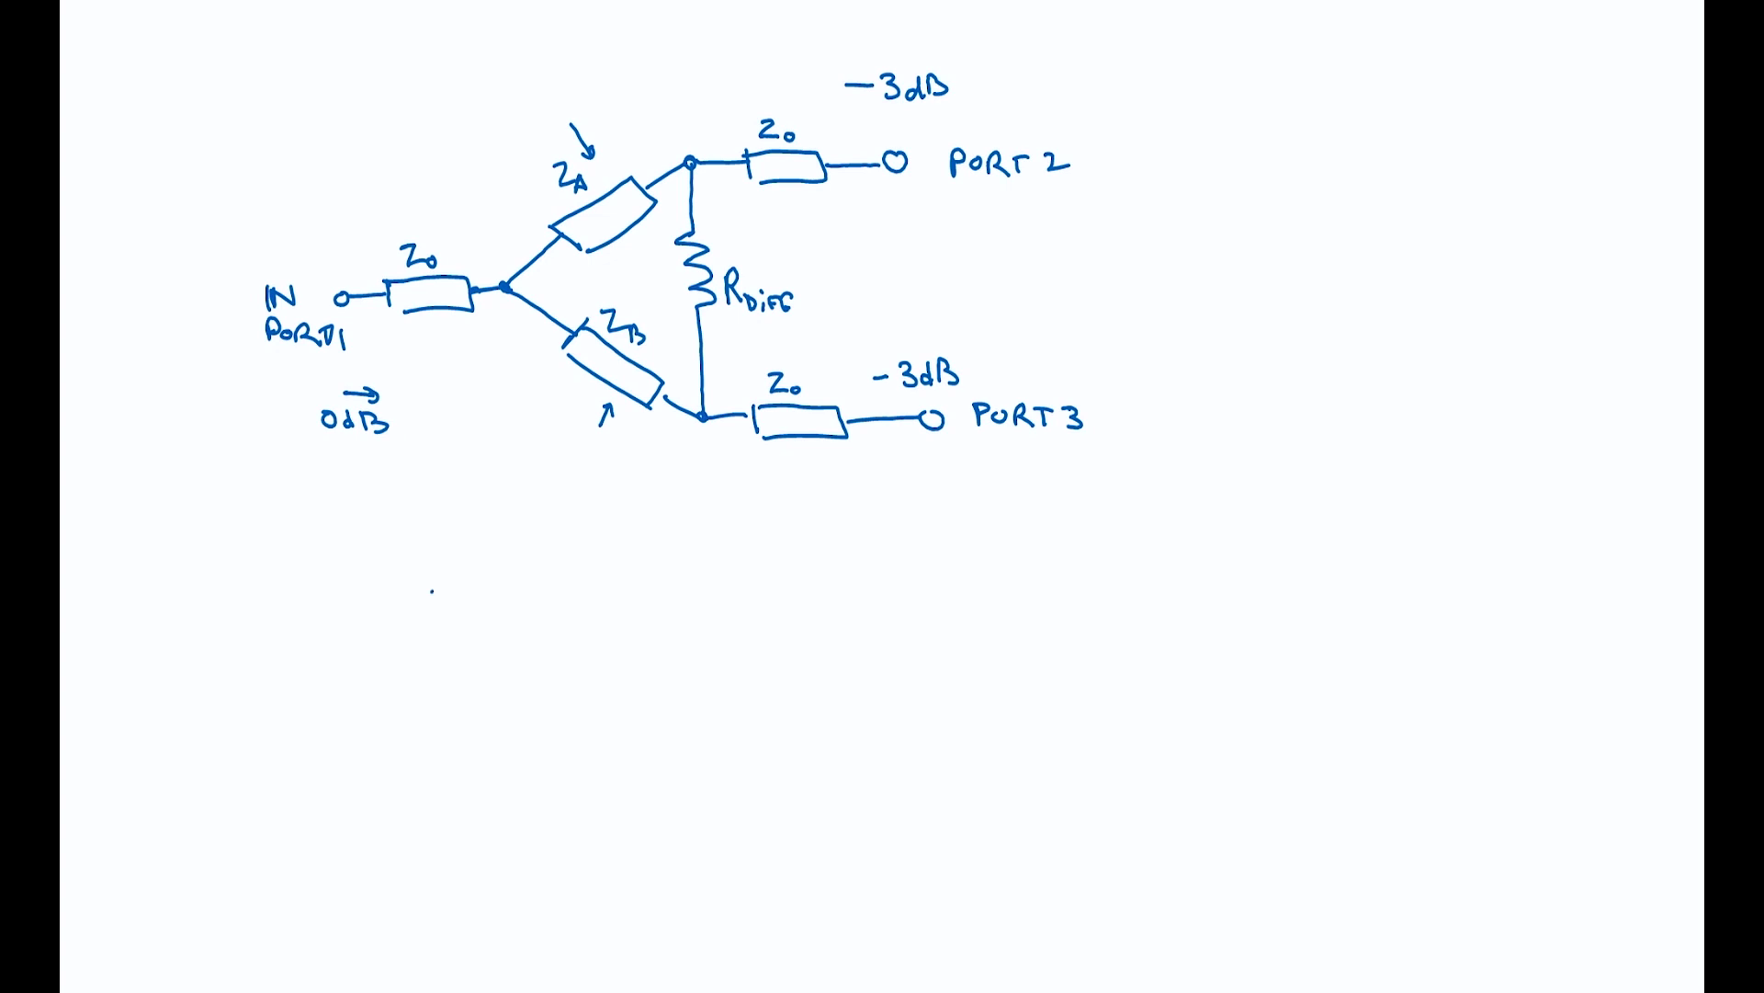
Sketch a second divider below, starting with terminal P1, a Z0 line section and a λ/4 section labelled ZA
{"action": "mouse_move", "coordinate": [430, 592]}
{"action": "left_mouse_down"}
{"action": "mouse_move", "coordinate": [354, 618]}
{"action": "mouse_move", "coordinate": [437, 625]}
{"action": "left_mouse_up"}
{"action": "left_click_drag", "start_coordinate": [323, 608], "coordinate": [313, 607]}
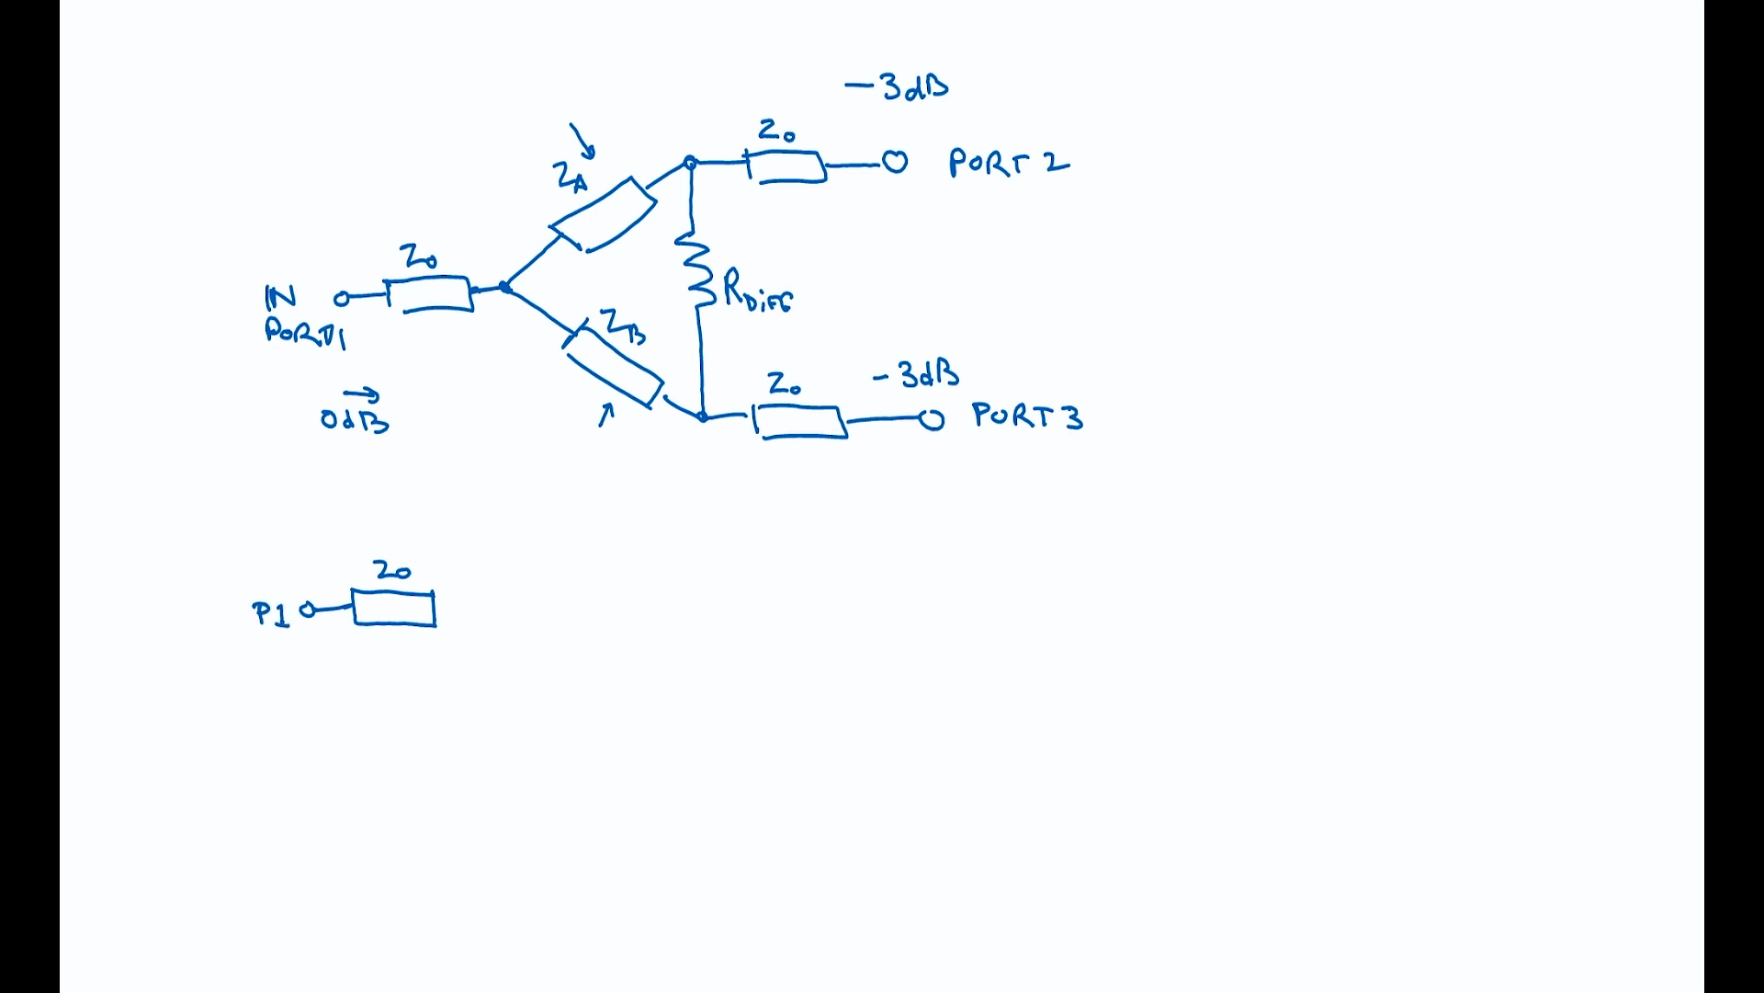
{"action": "left_click_drag", "start_coordinate": [441, 608], "coordinate": [602, 631]}
{"action": "left_click_drag", "start_coordinate": [488, 633], "coordinate": [602, 630]}
{"action": "left_click_drag", "start_coordinate": [512, 552], "coordinate": [526, 575]}
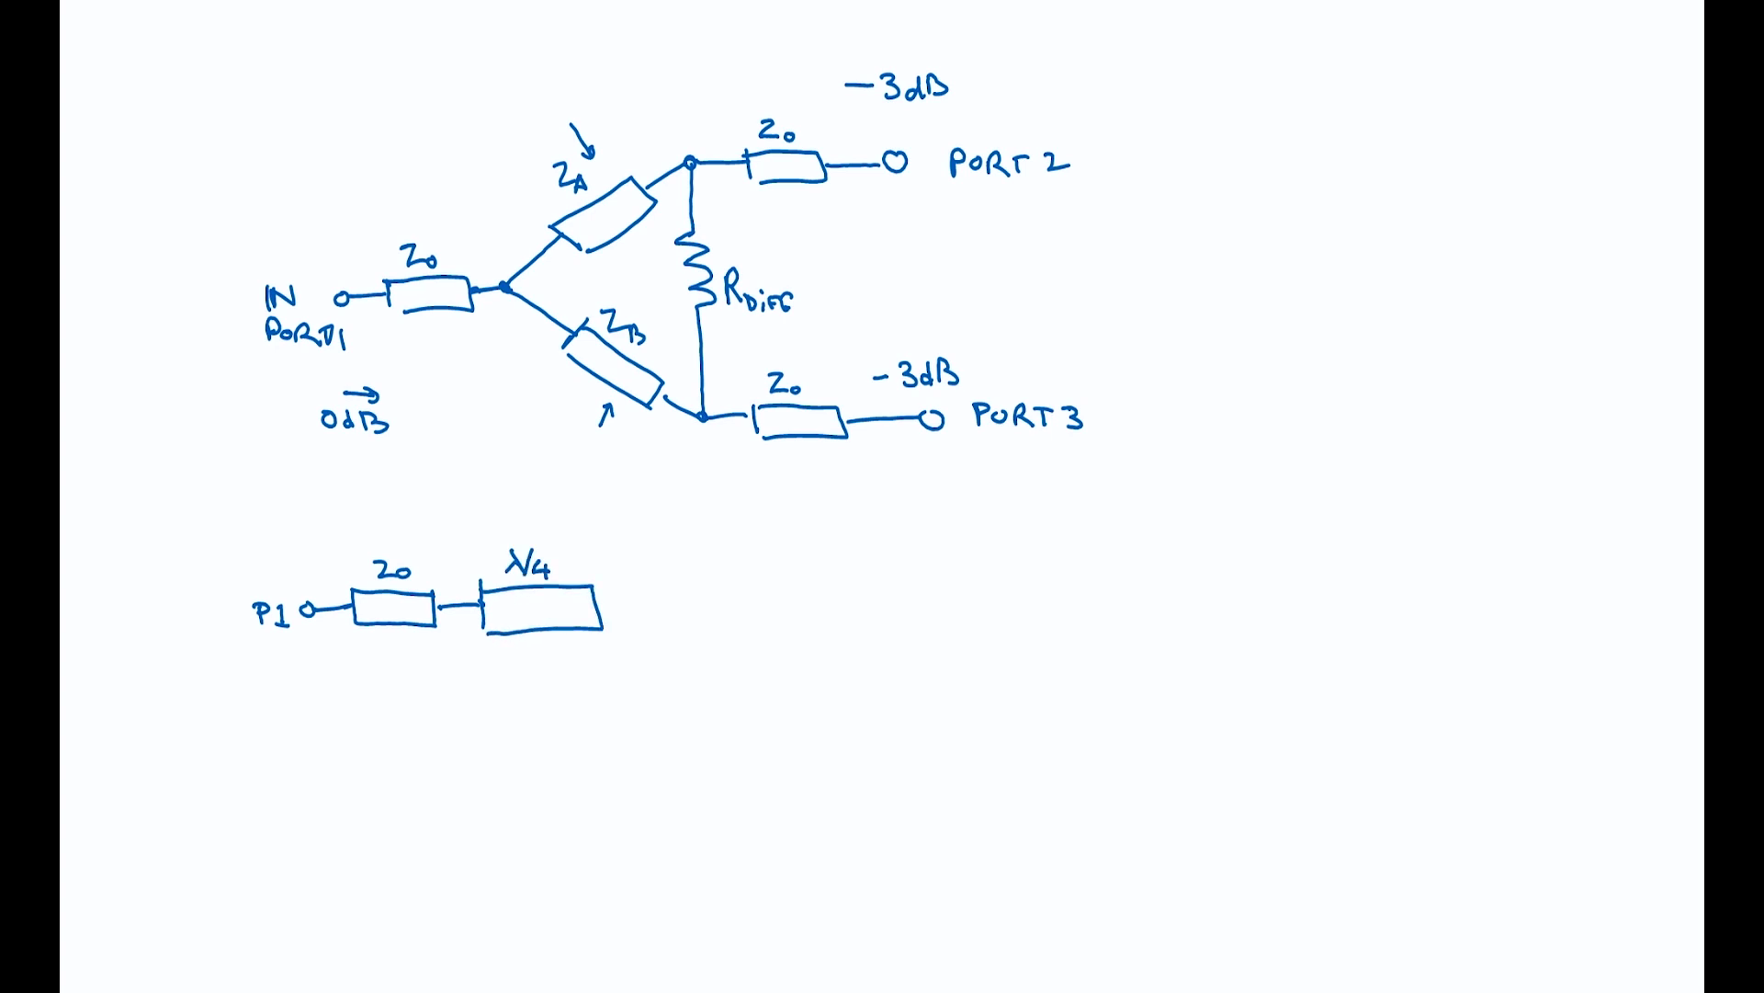
{"action": "left_click_drag", "start_coordinate": [515, 648], "coordinate": [525, 668]}
{"action": "left_click_drag", "start_coordinate": [531, 657], "coordinate": [530, 671]}
Split the λ/4 section into two branches with line sections, a bridging resistor and an output section with terminal on each
{"action": "mouse_move", "coordinate": [634, 584]}
{"action": "left_mouse_down"}
{"action": "mouse_move", "coordinate": [599, 605]}
{"action": "mouse_move", "coordinate": [641, 628]}
{"action": "left_mouse_up"}
{"action": "left_click_drag", "start_coordinate": [636, 564], "coordinate": [688, 547]}
{"action": "mouse_move", "coordinate": [658, 664]}
{"action": "left_mouse_down"}
{"action": "mouse_move", "coordinate": [792, 683]}
{"action": "mouse_move", "coordinate": [716, 681]}
{"action": "left_mouse_up"}
{"action": "left_click_drag", "start_coordinate": [706, 533], "coordinate": [716, 563]}
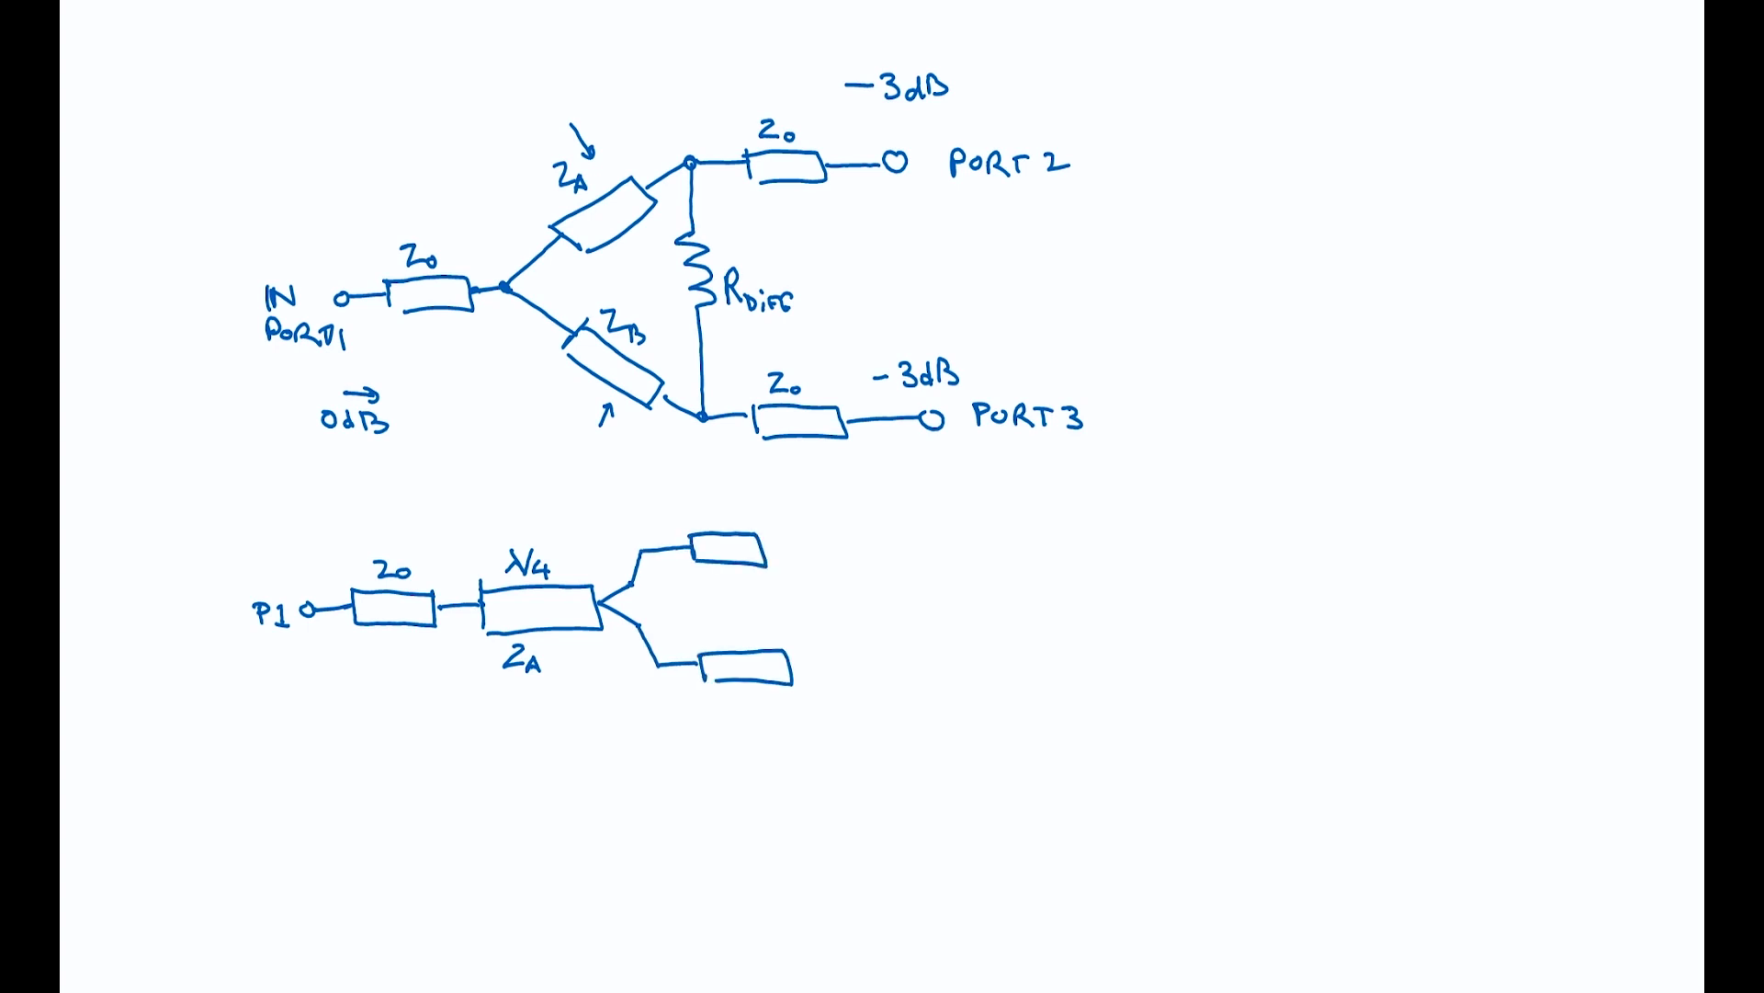
{"action": "left_click_drag", "start_coordinate": [811, 576], "coordinate": [816, 650]}
{"action": "mouse_move", "coordinate": [799, 655]}
{"action": "left_mouse_down"}
{"action": "mouse_move", "coordinate": [941, 646]}
{"action": "mouse_move", "coordinate": [876, 680]}
{"action": "left_mouse_up"}
{"action": "mouse_move", "coordinate": [855, 541]}
{"action": "left_mouse_down"}
{"action": "mouse_move", "coordinate": [869, 571]}
{"action": "mouse_move", "coordinate": [985, 552]}
{"action": "left_mouse_up"}
{"action": "left_click_drag", "start_coordinate": [951, 669], "coordinate": [1000, 663]}
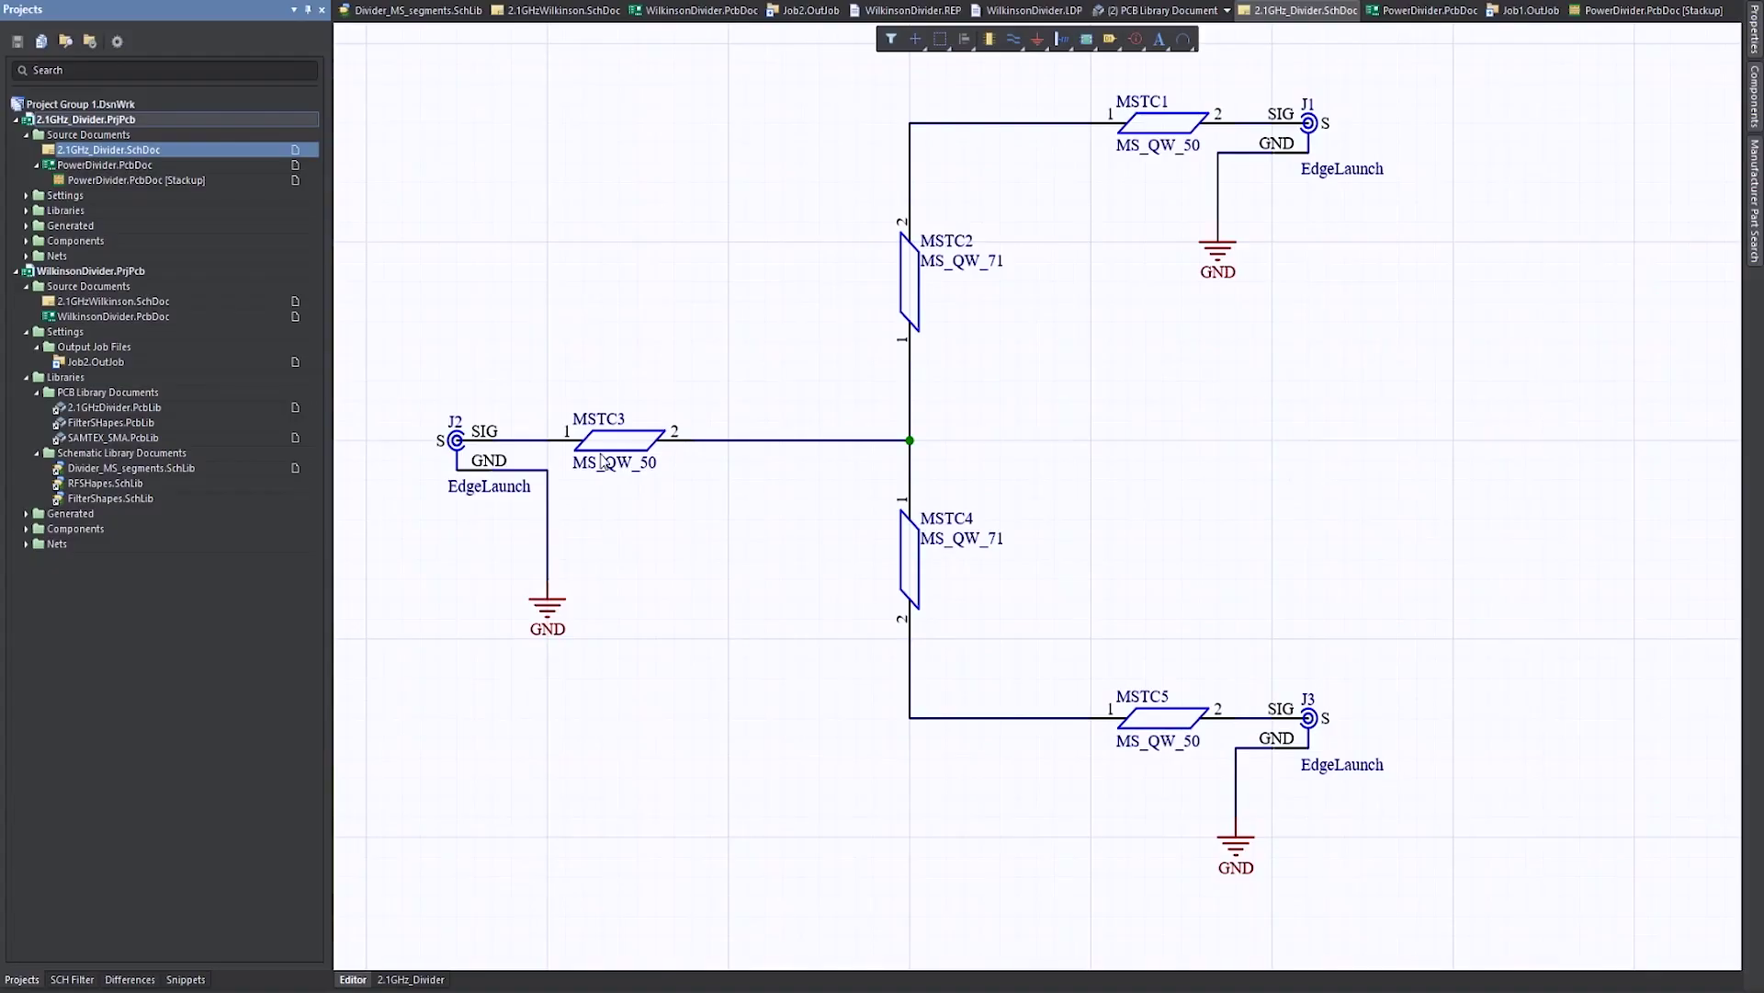
Switch to Altium Designer and examine input line MSTC3 and quarter-wave arms MSTC2 and MSTC4 in the divider schematic
{"action": "left_click", "coordinate": [610, 442]}
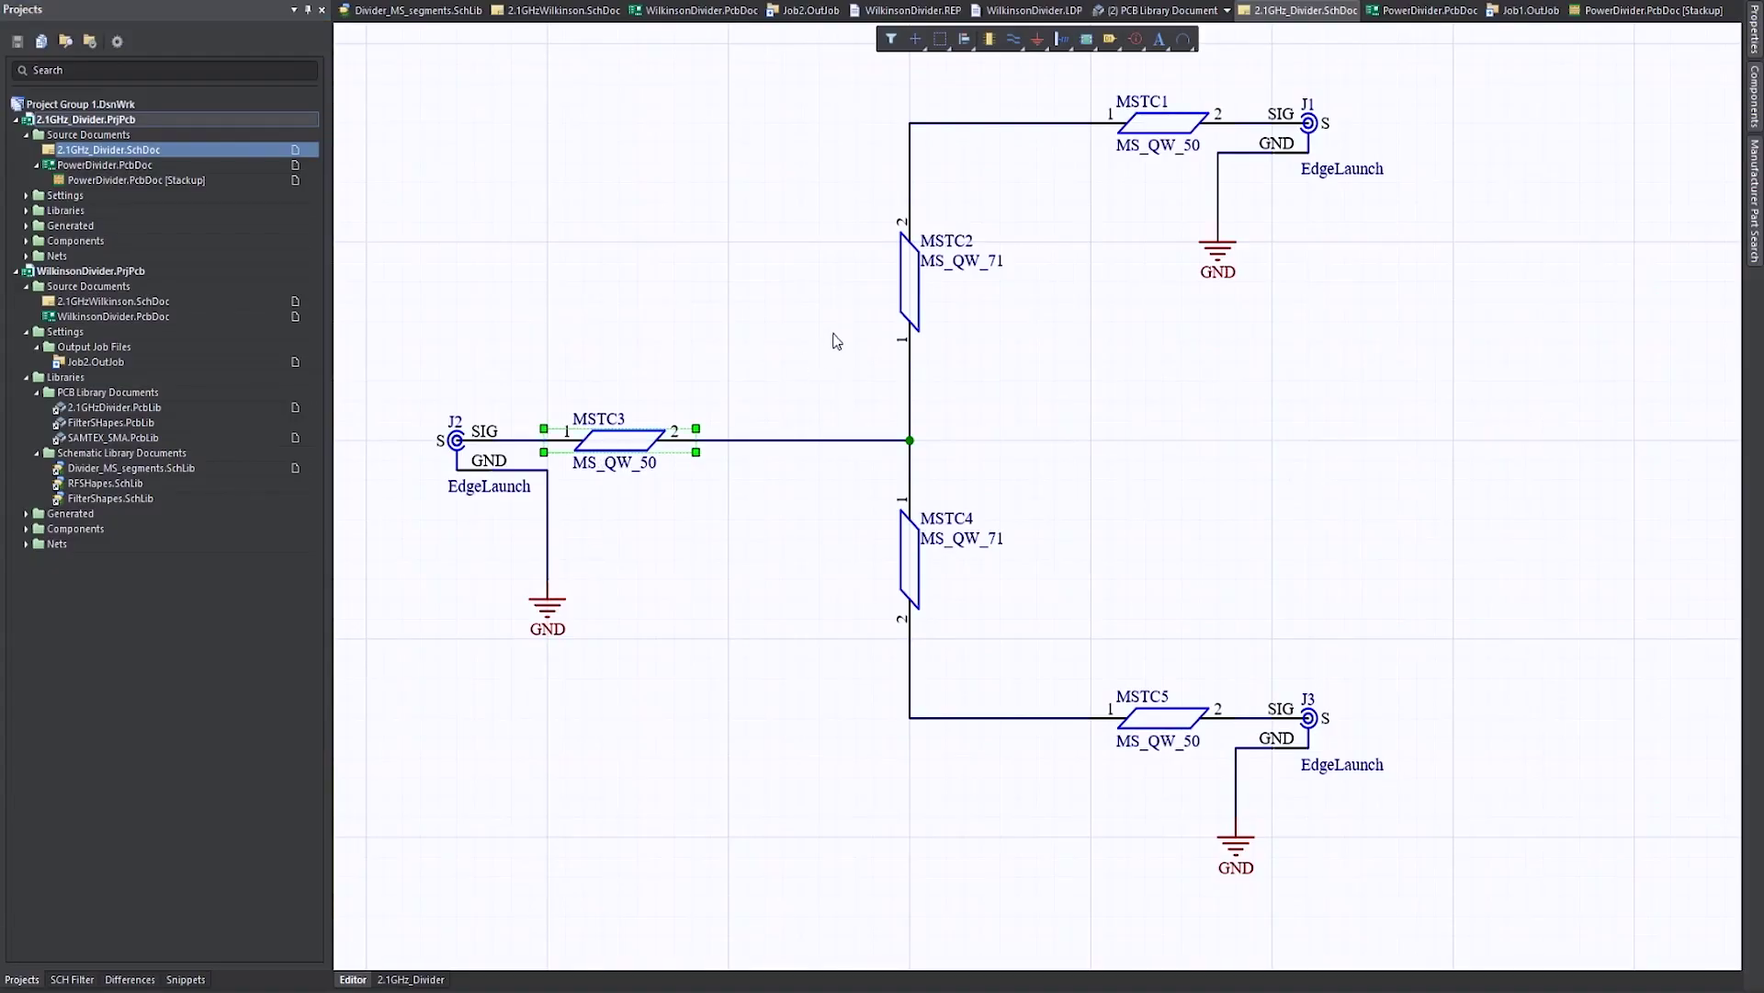
{"action": "left_click", "coordinate": [914, 285]}
{"action": "left_click", "coordinate": [905, 558]}
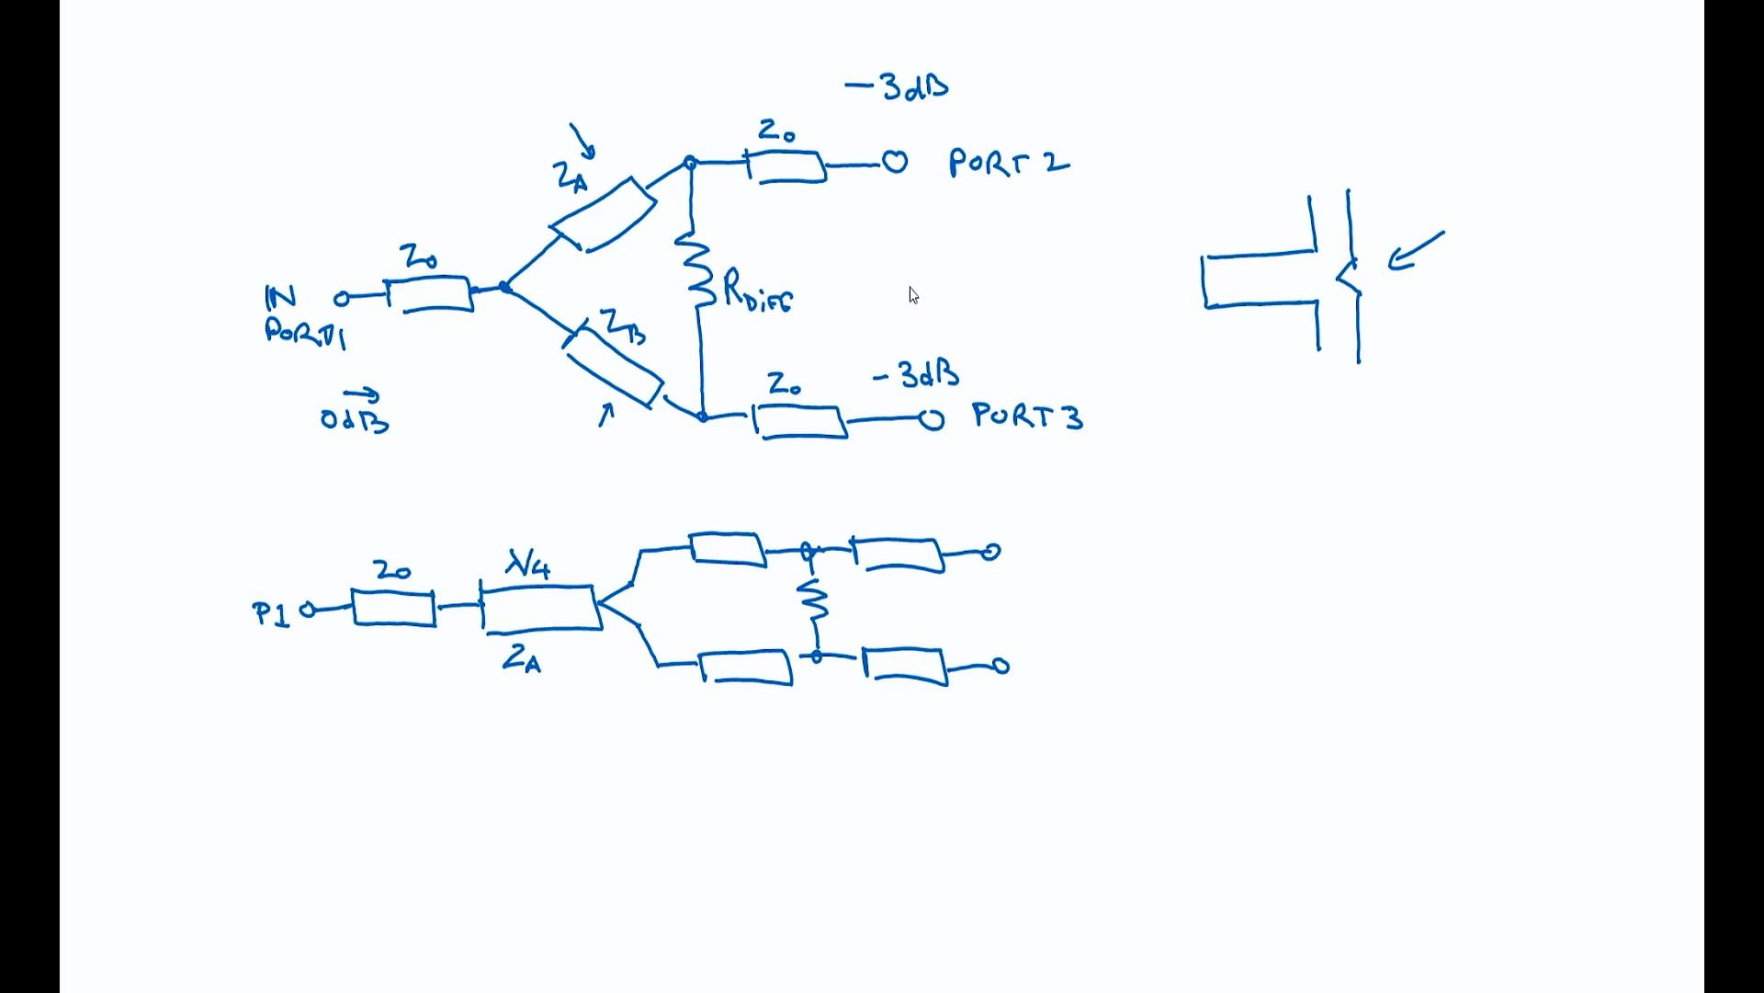
On the whiteboard, circle the notch in the T-junction sketch and label its lines Z0 and Z0√2
{"action": "mouse_move", "coordinate": [1347, 237]}
{"action": "left_mouse_down"}
{"action": "mouse_move", "coordinate": [1378, 267]}
{"action": "mouse_move", "coordinate": [1356, 235]}
{"action": "left_mouse_up"}
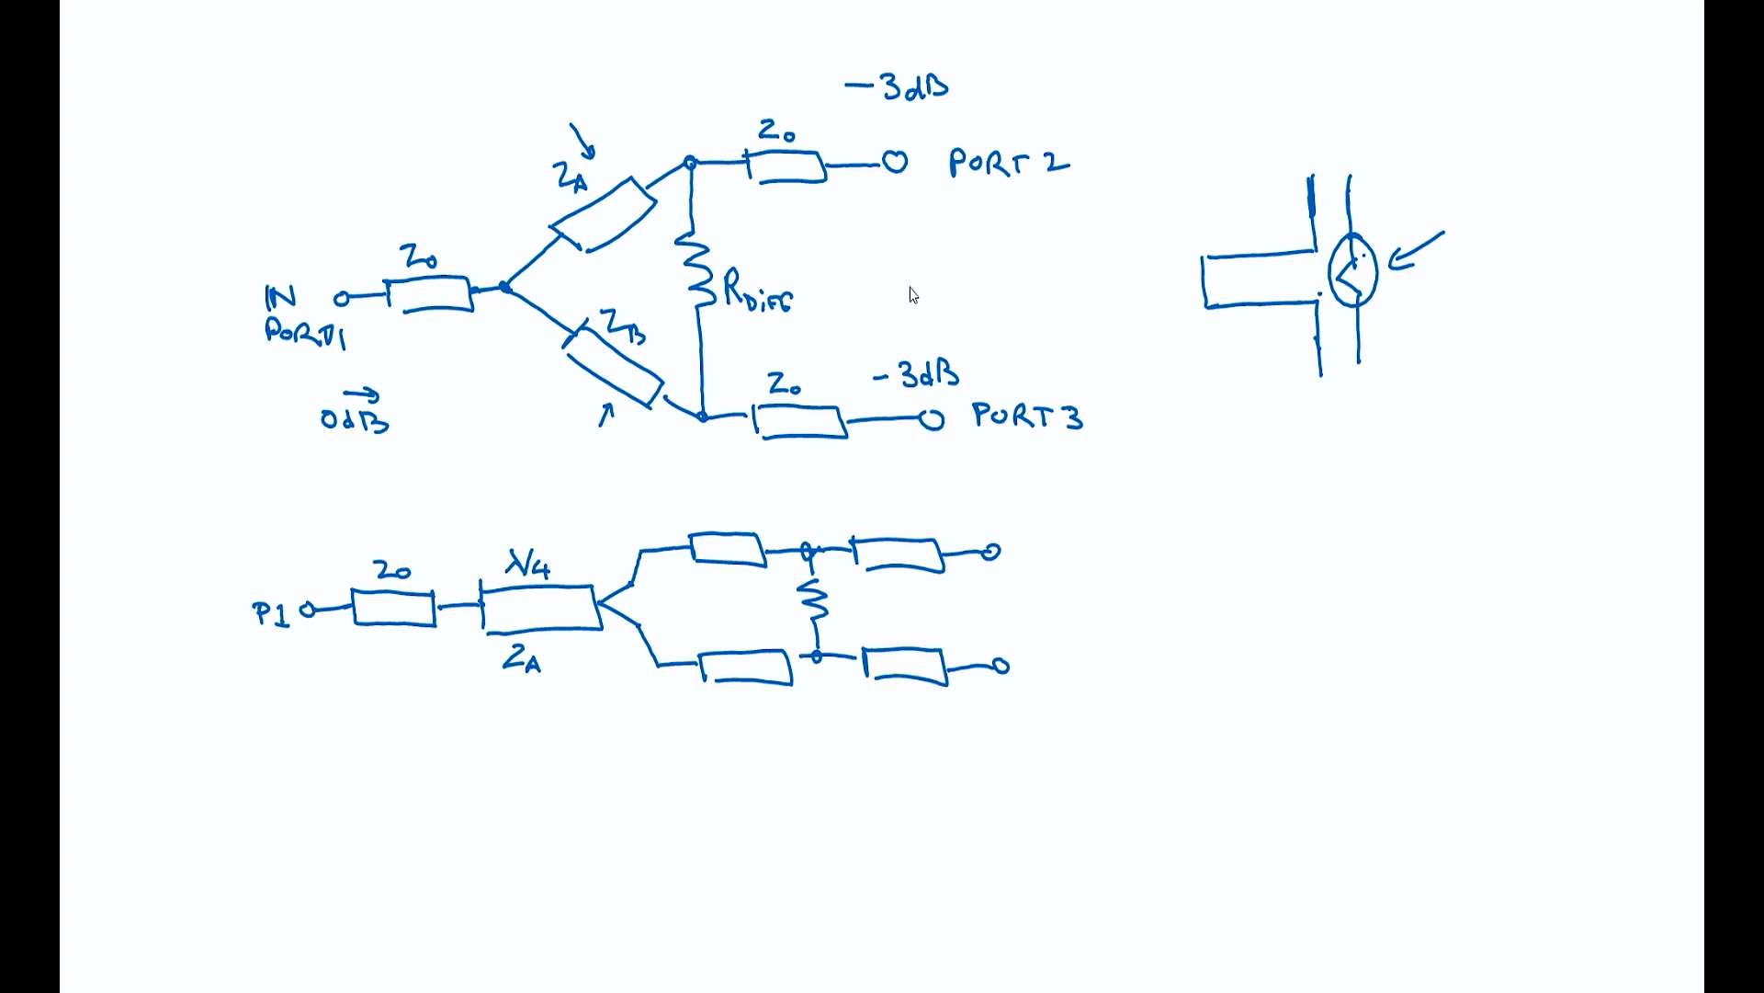
{"action": "left_click_drag", "start_coordinate": [1379, 158], "coordinate": [1404, 182]}
{"action": "left_click_drag", "start_coordinate": [1231, 220], "coordinate": [1265, 194]}
{"action": "left_click_drag", "start_coordinate": [1251, 206], "coordinate": [1279, 221]}
{"action": "left_click", "coordinate": [1291, 221]}
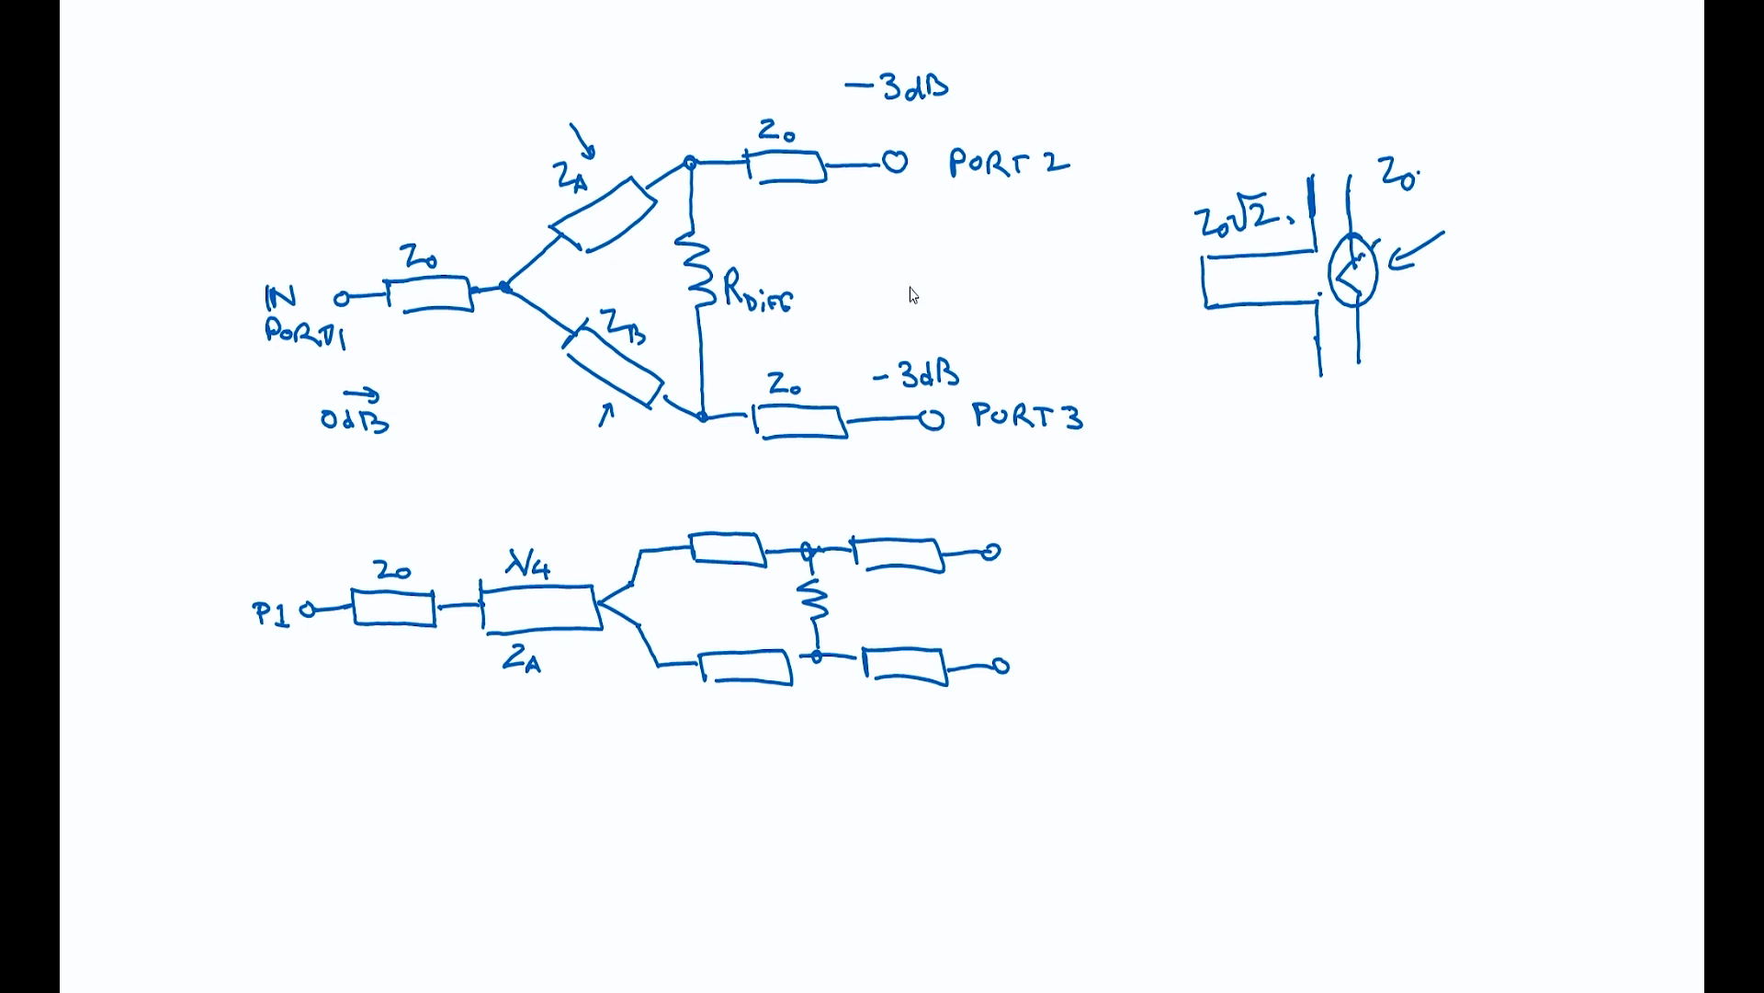
Mark the notch angle as 120° in the T-junction sketch and indicate the line width beside the notch with arrows
{"action": "left_click_drag", "start_coordinate": [1367, 295], "coordinate": [1377, 301]}
{"action": "left_click_drag", "start_coordinate": [1384, 305], "coordinate": [1406, 321]}
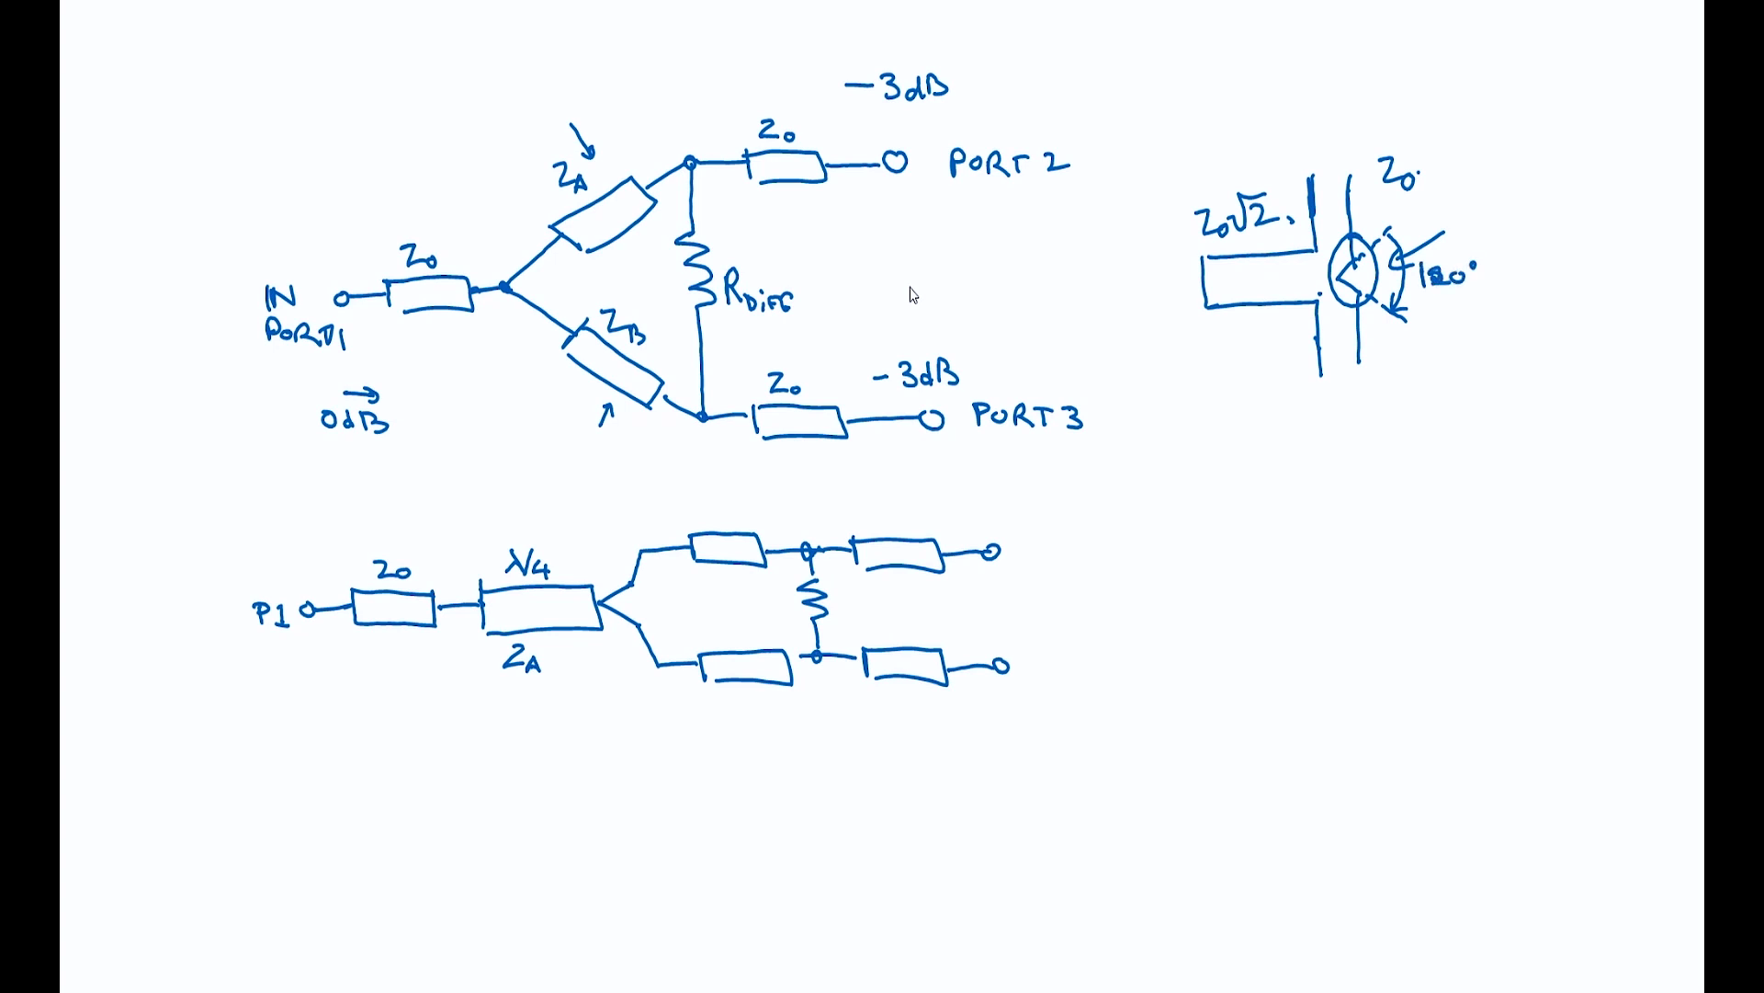
{"action": "mouse_move", "coordinate": [1338, 296]}
{"action": "left_mouse_down"}
{"action": "mouse_move", "coordinate": [1338, 389]}
{"action": "mouse_move", "coordinate": [1367, 349]}
{"action": "left_mouse_up"}
{"action": "mouse_move", "coordinate": [1374, 337]}
{"action": "left_mouse_down"}
{"action": "mouse_move", "coordinate": [1376, 355]}
{"action": "mouse_move", "coordinate": [1327, 344]}
{"action": "left_mouse_up"}
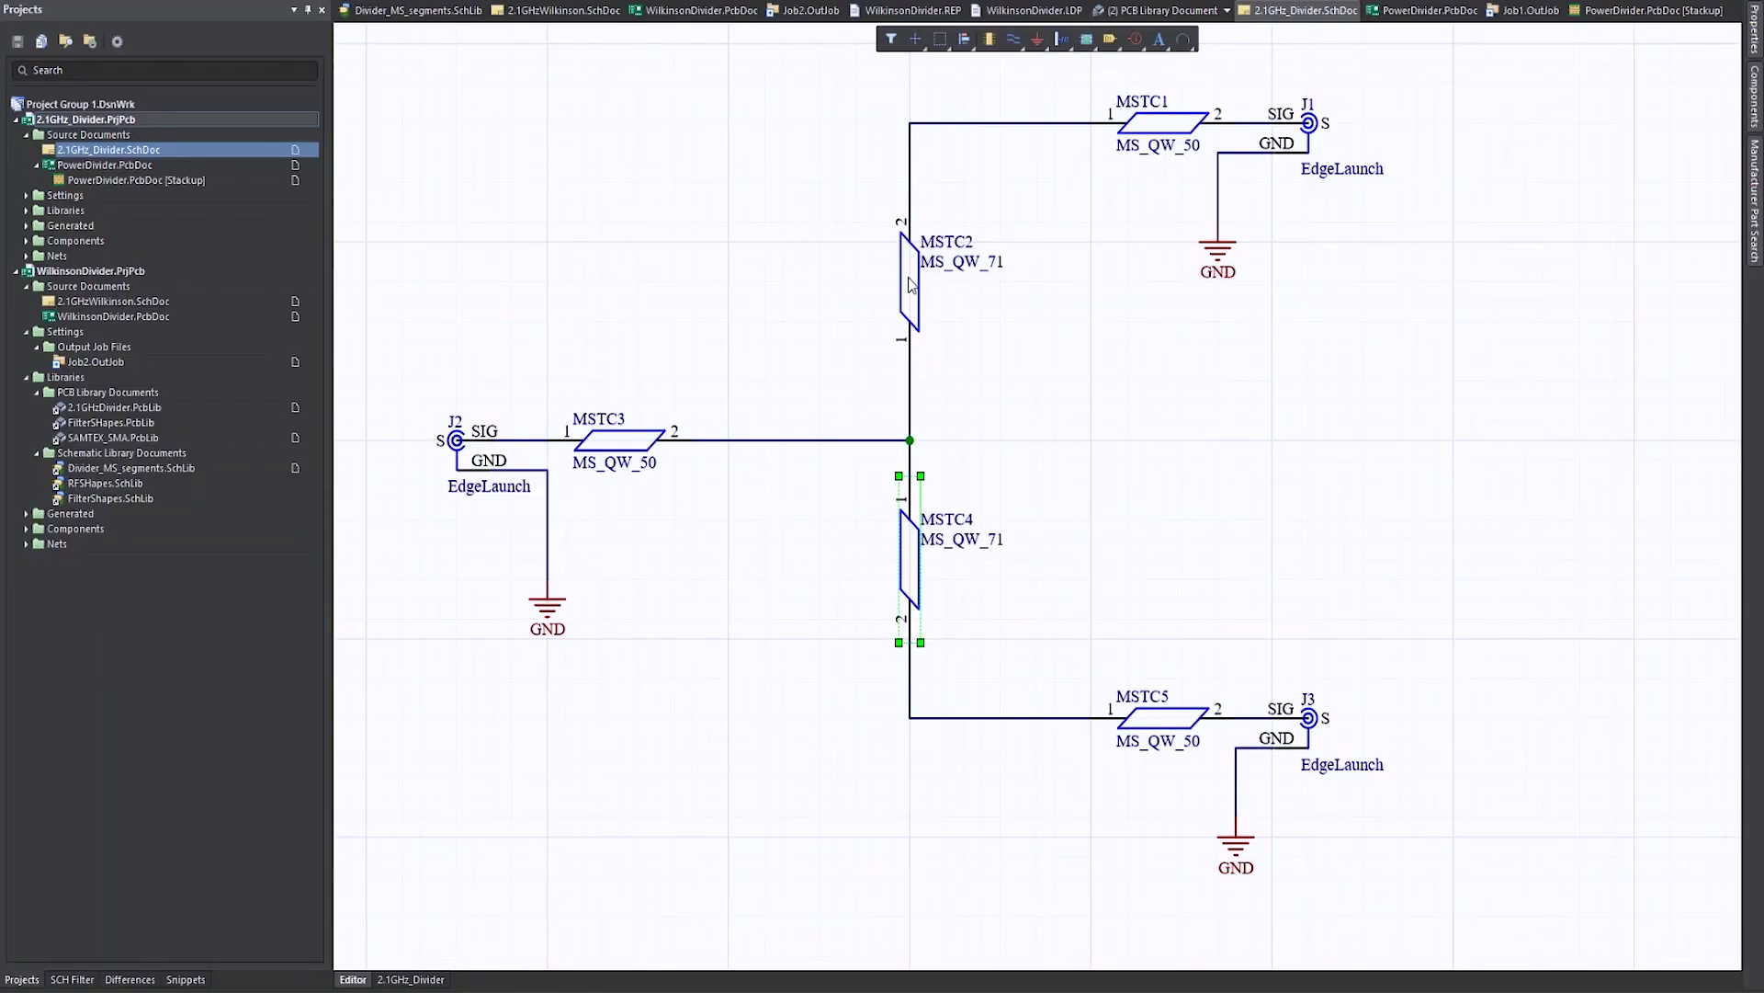
Back in Altium Designer, examine arm MSTC2 and the 50-ohm sections MSTC3, MSTC1 and MSTC5 in the schematic
{"action": "left_click", "coordinate": [911, 284]}
{"action": "left_click", "coordinate": [636, 442]}
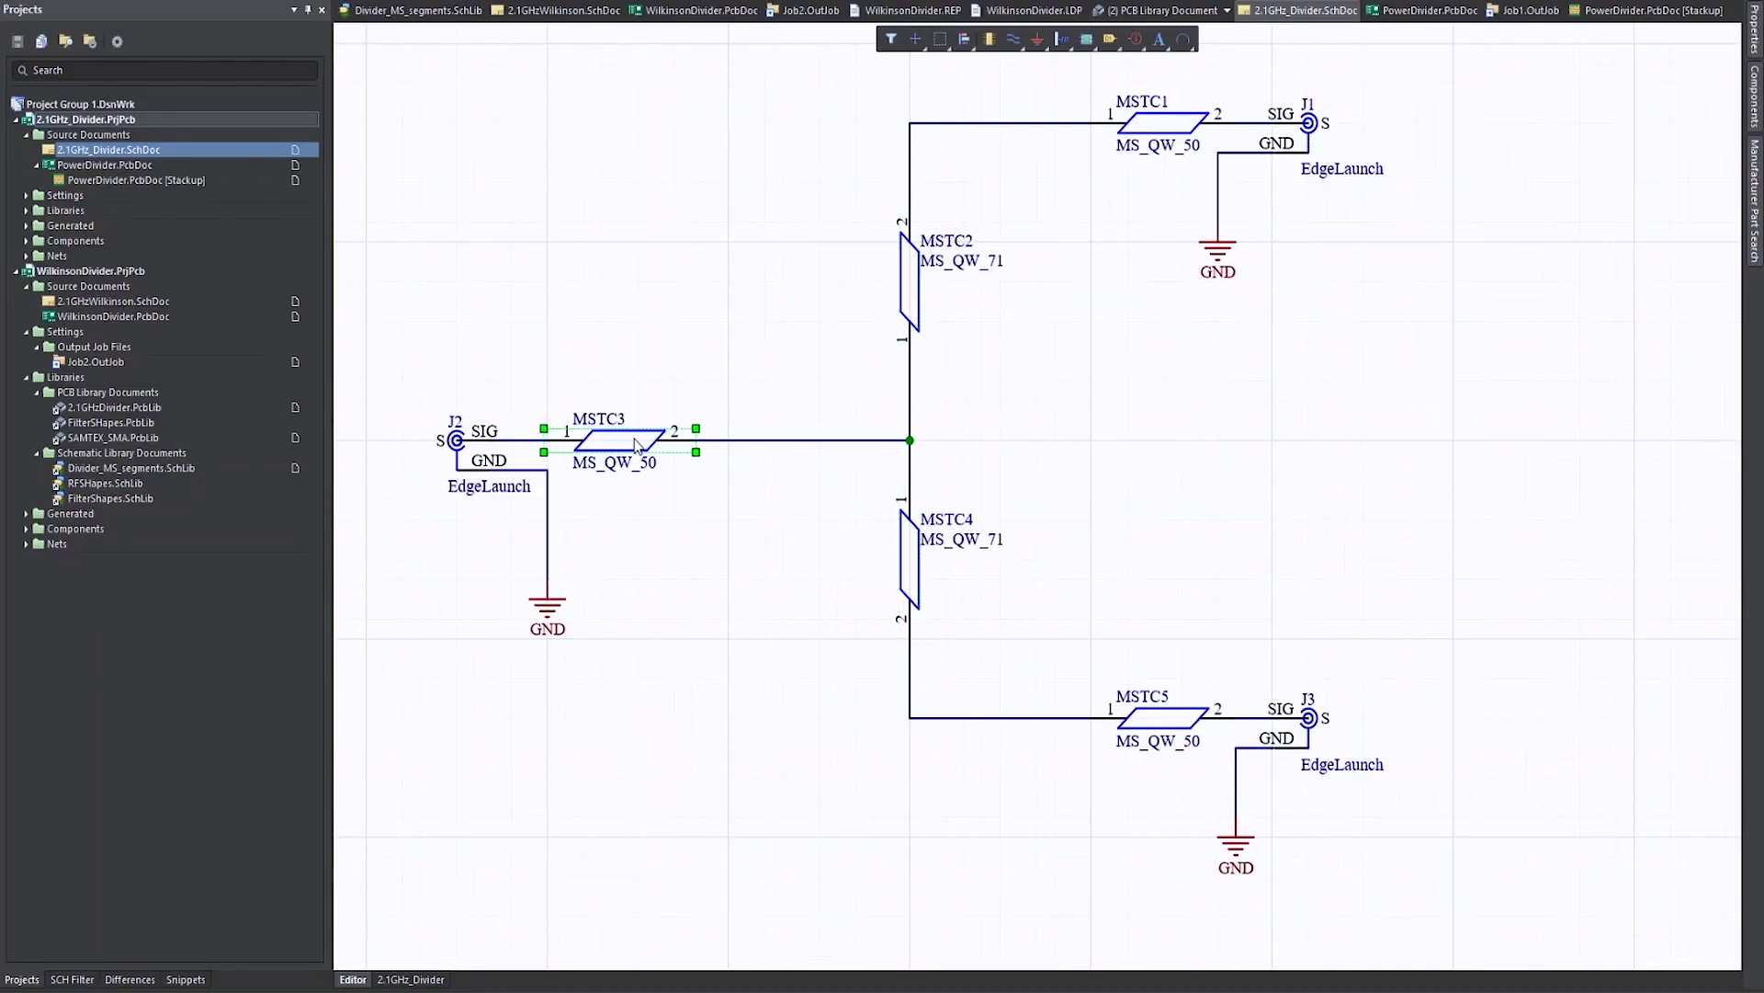
{"action": "left_click", "coordinate": [1146, 126]}
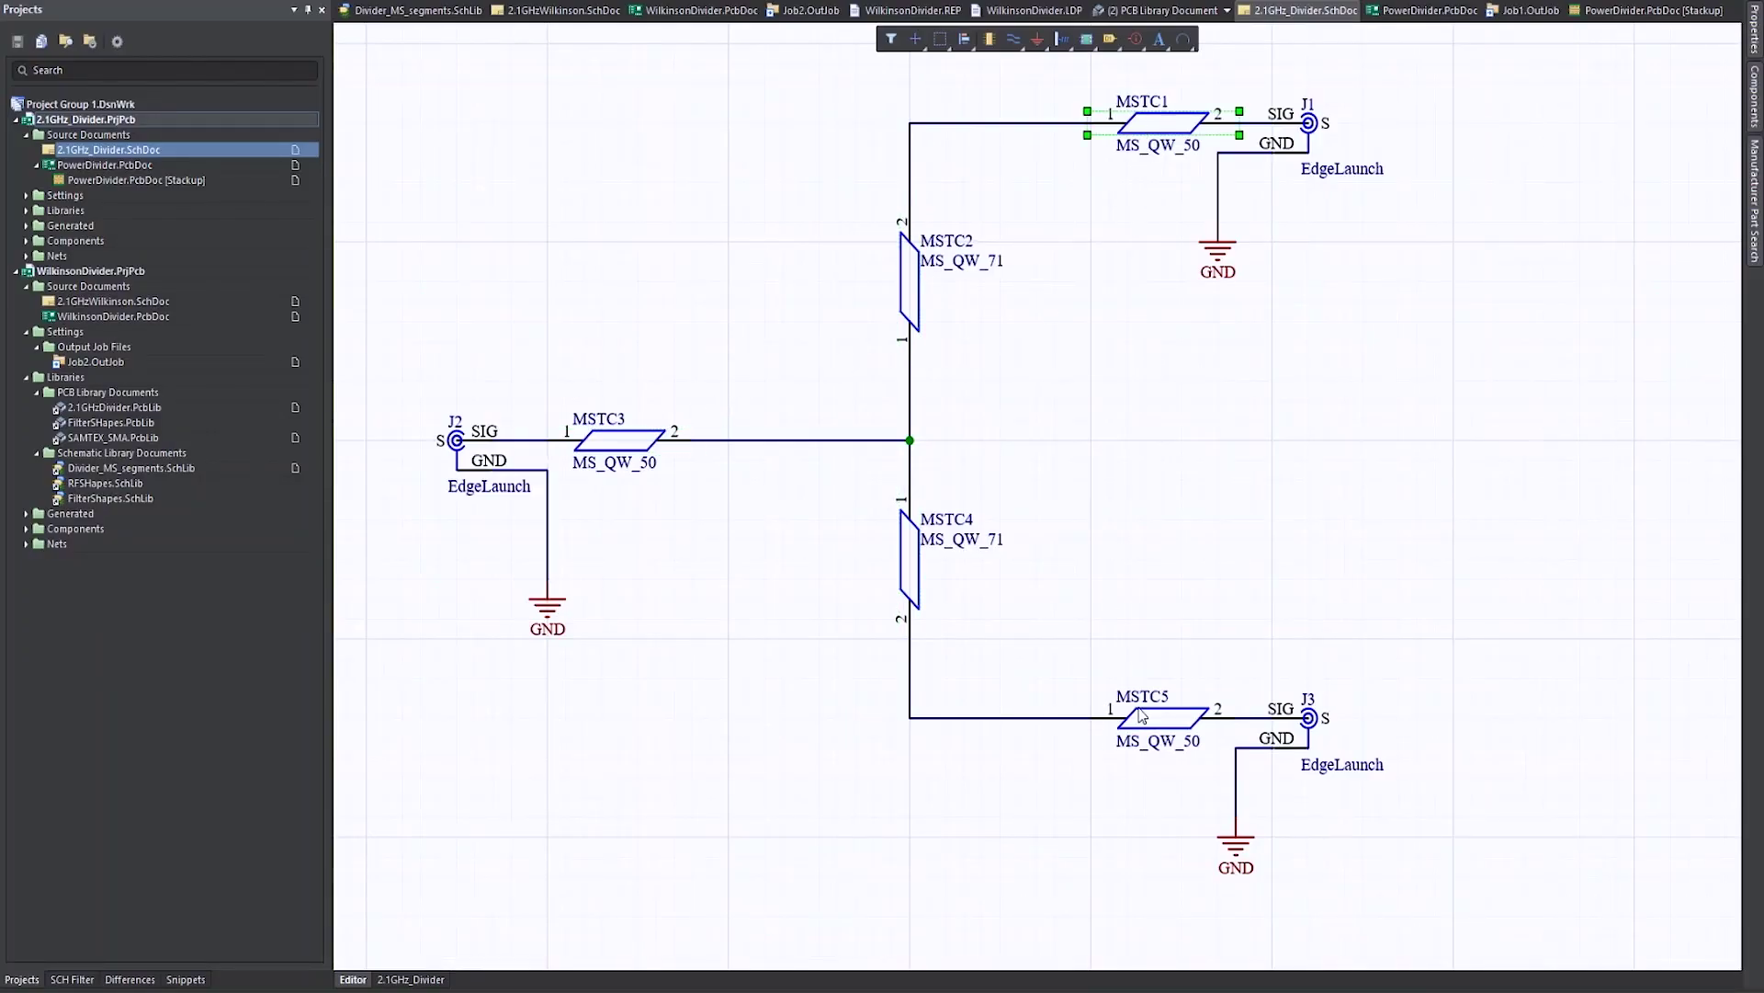
{"action": "left_click", "coordinate": [1146, 718]}
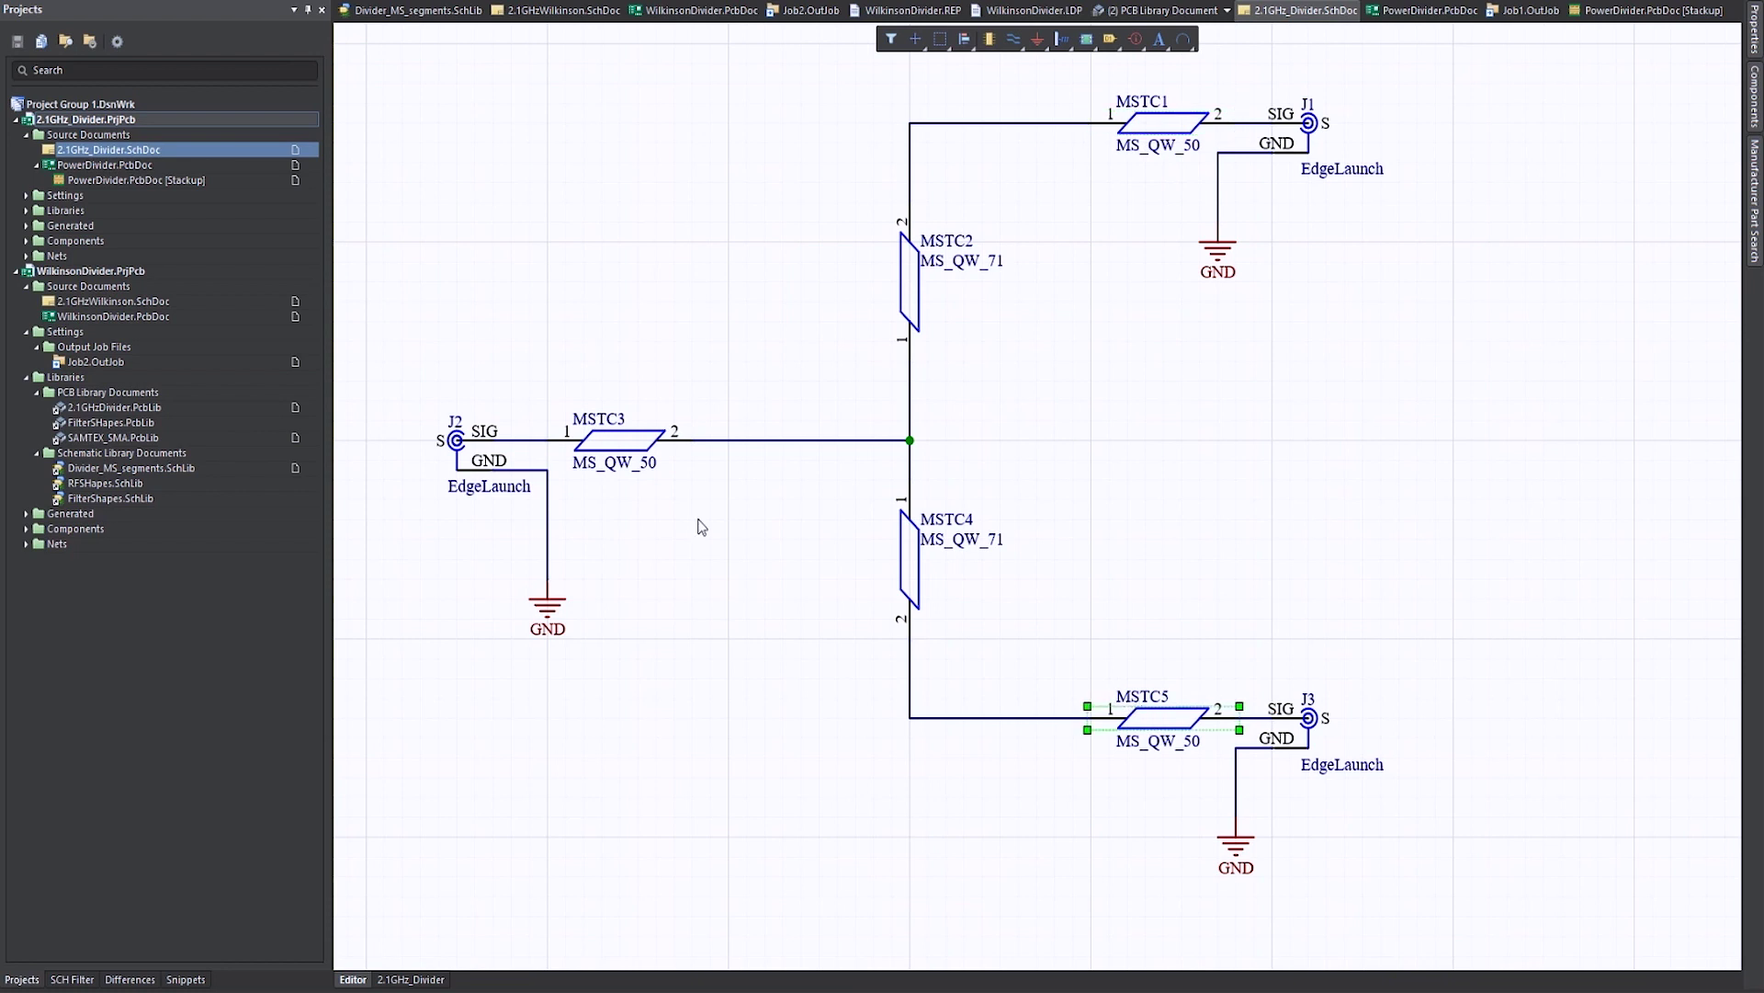
Open the PowerDivider.PcbDoc layout and inspect the top-layer quarter-wave arms MSTC2 and MSTC4
{"action": "double_click", "coordinate": [92, 165]}
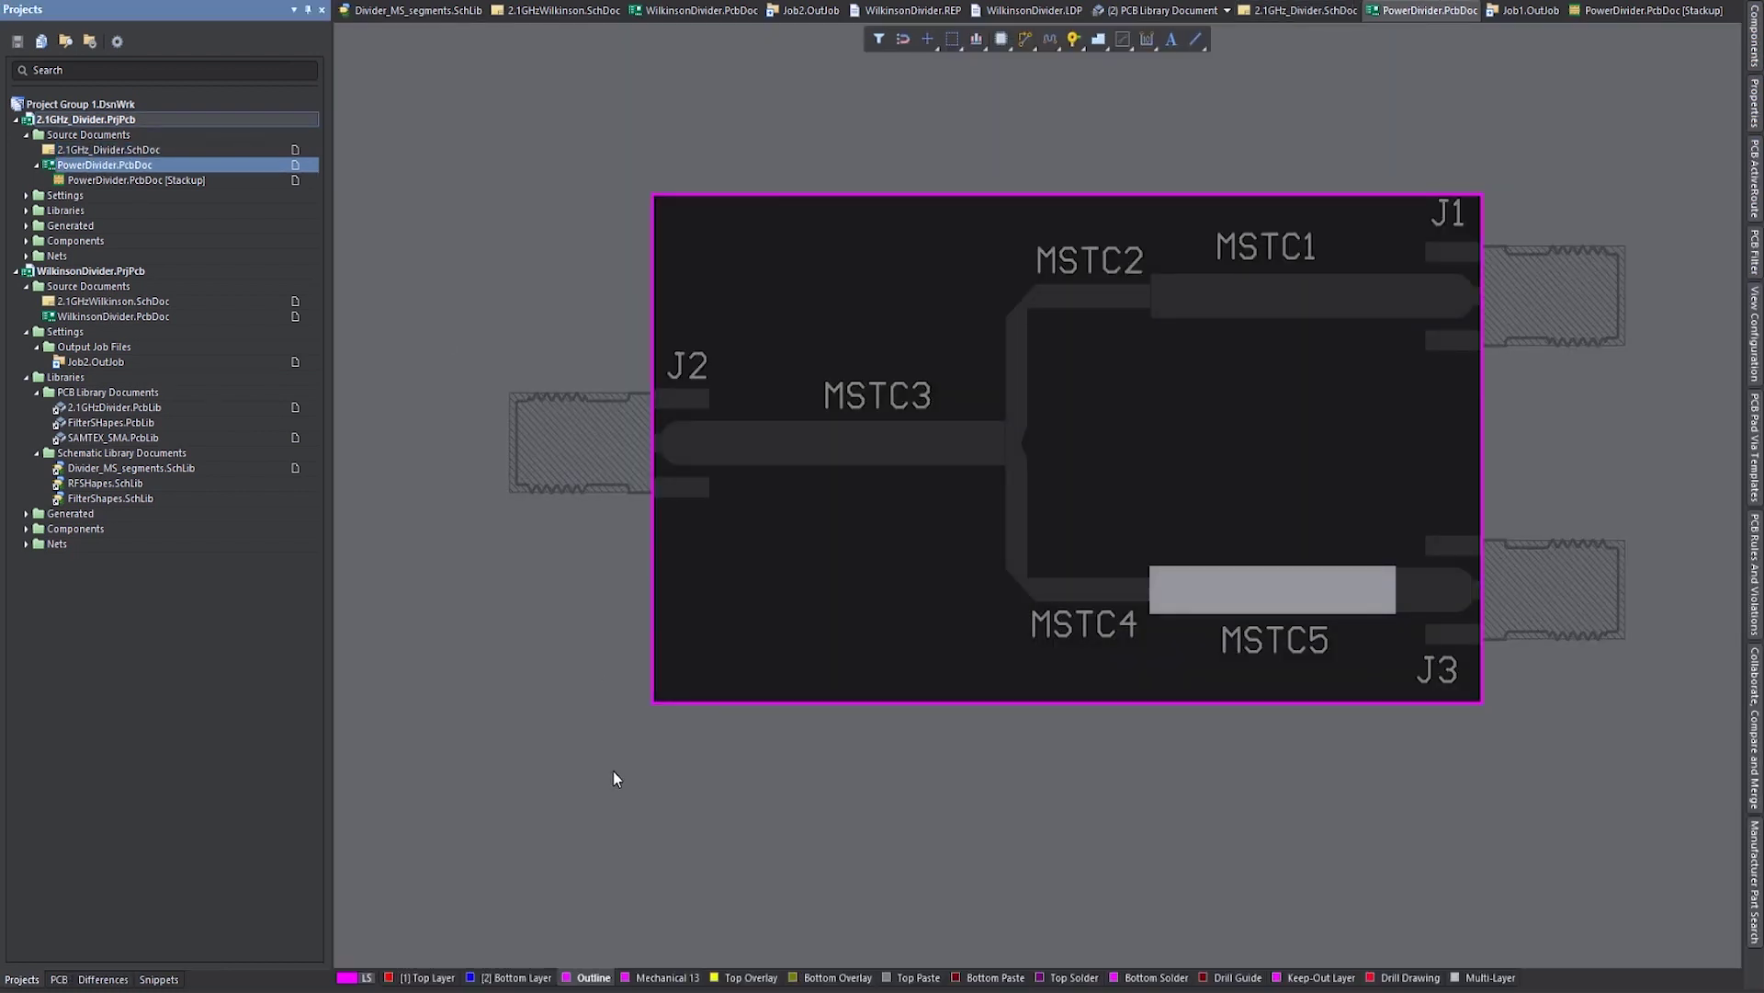
{"action": "left_click", "coordinate": [612, 768]}
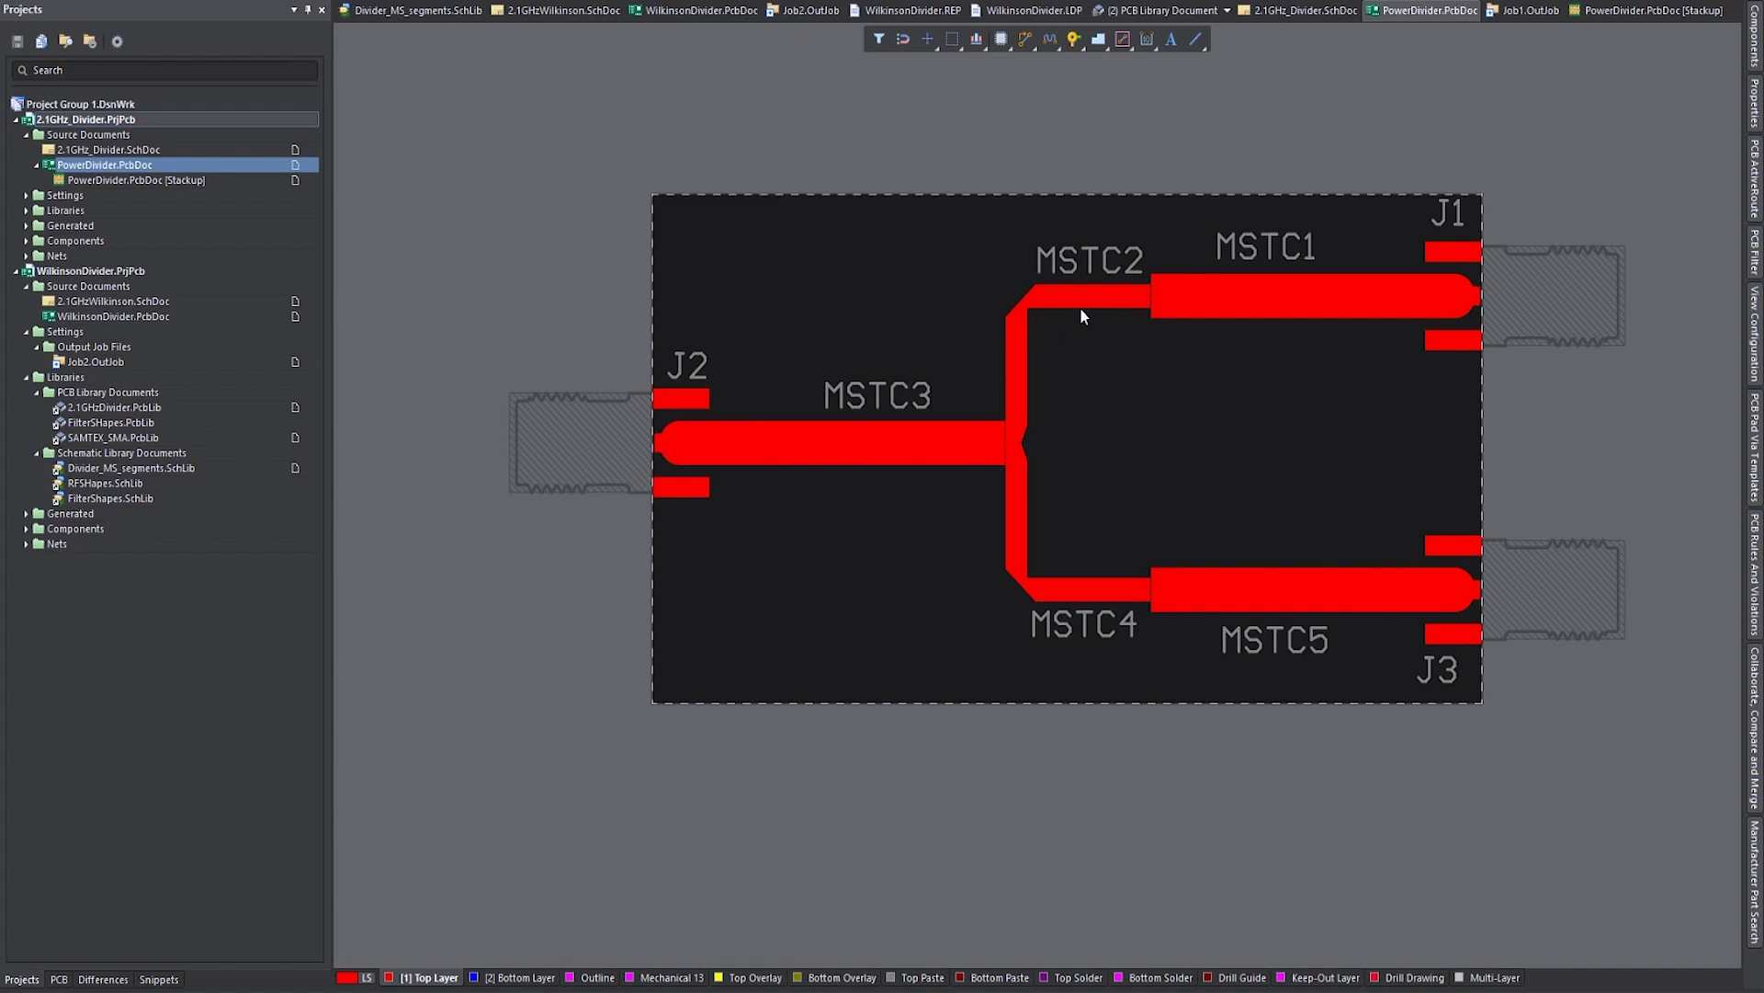
{"action": "left_click", "coordinate": [1022, 379]}
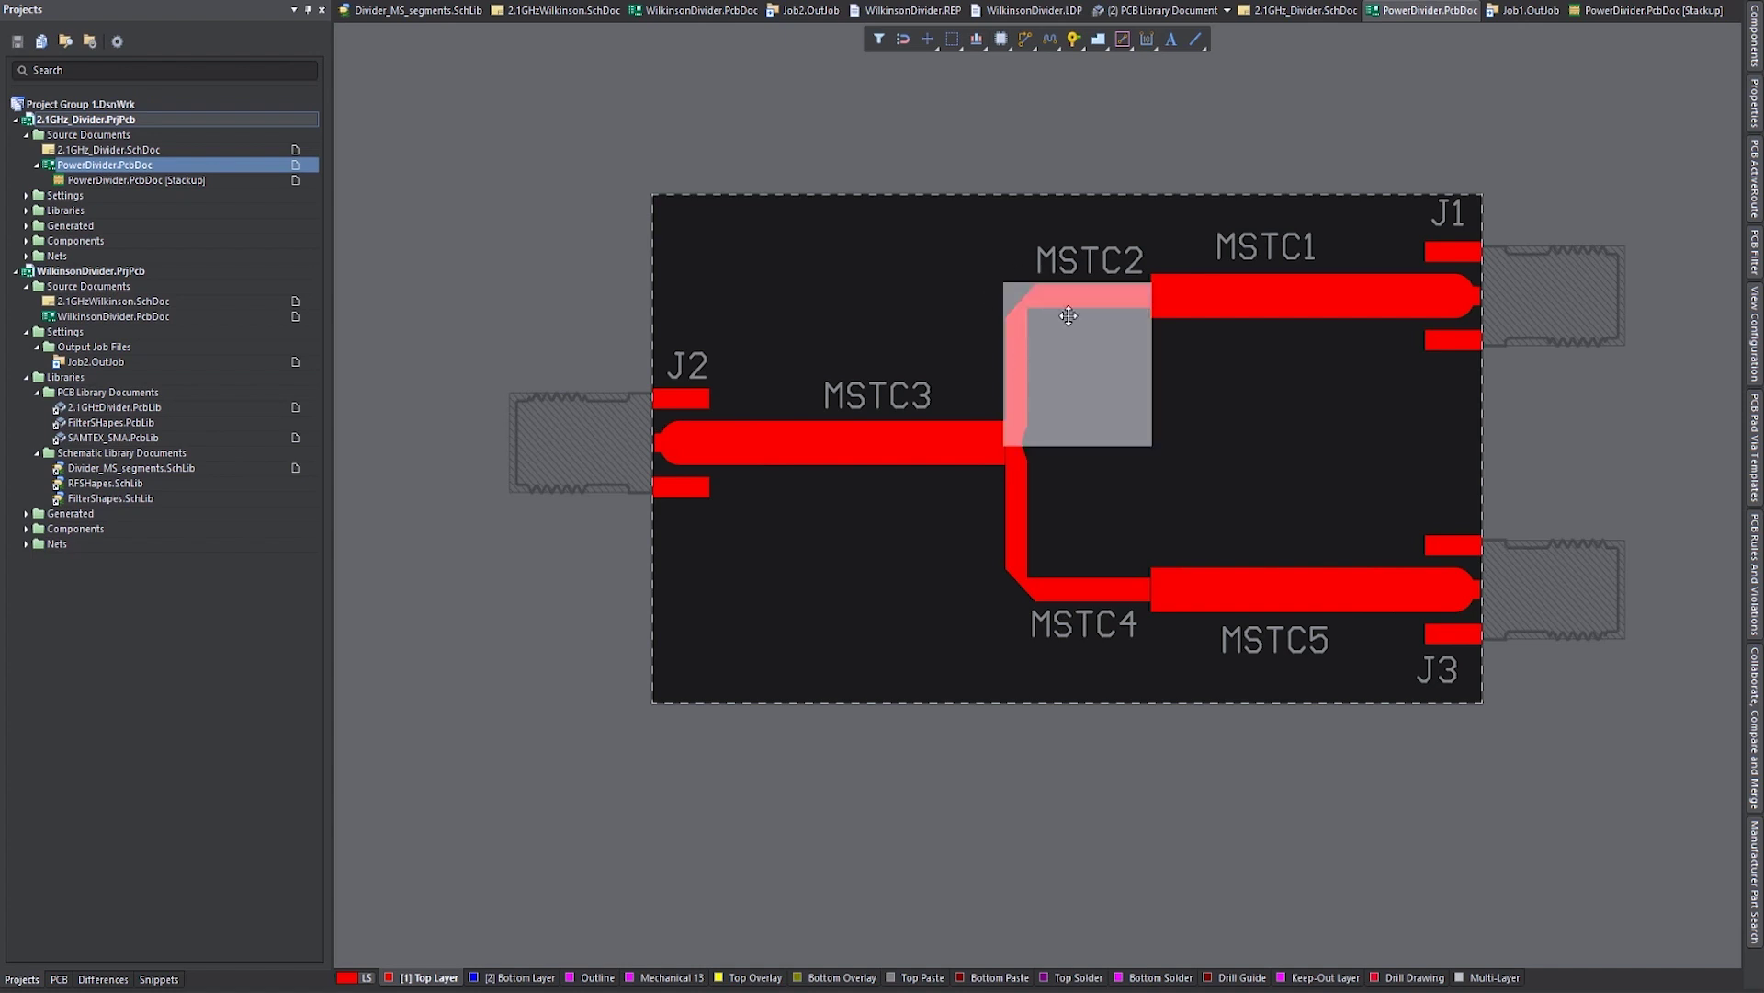
{"action": "left_click", "coordinate": [1016, 506]}
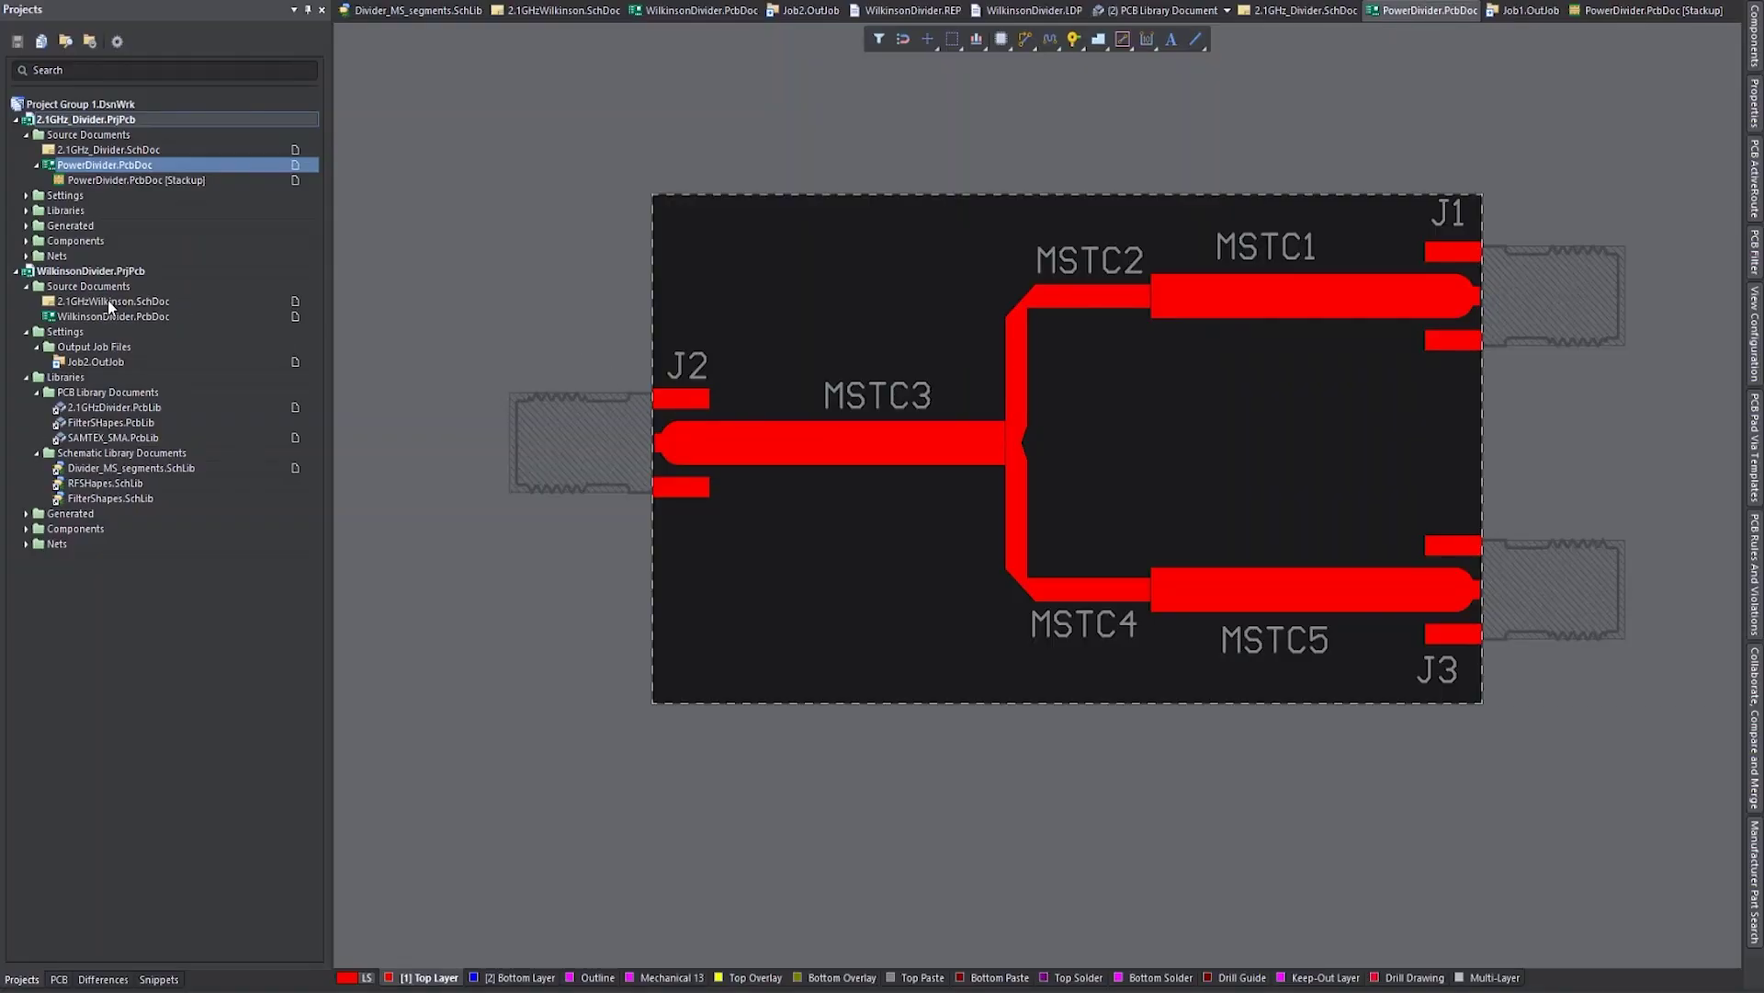
Open the 2.1GHzWilkinson.SchDoc schematic and the WilkinsonDivider.PcbDoc layout, and examine the divider ring around R1
{"action": "double_click", "coordinate": [107, 300]}
{"action": "right_click_drag", "start_coordinate": [799, 519], "coordinate": [824, 489]}
{"action": "scroll", "coordinate": [823, 490], "scroll_direction": "down", "scroll_amount": 2, "text": "ctrl"}
{"action": "scroll", "coordinate": [880, 425], "scroll_direction": "down", "scroll_amount": 3, "text": "ctrl"}
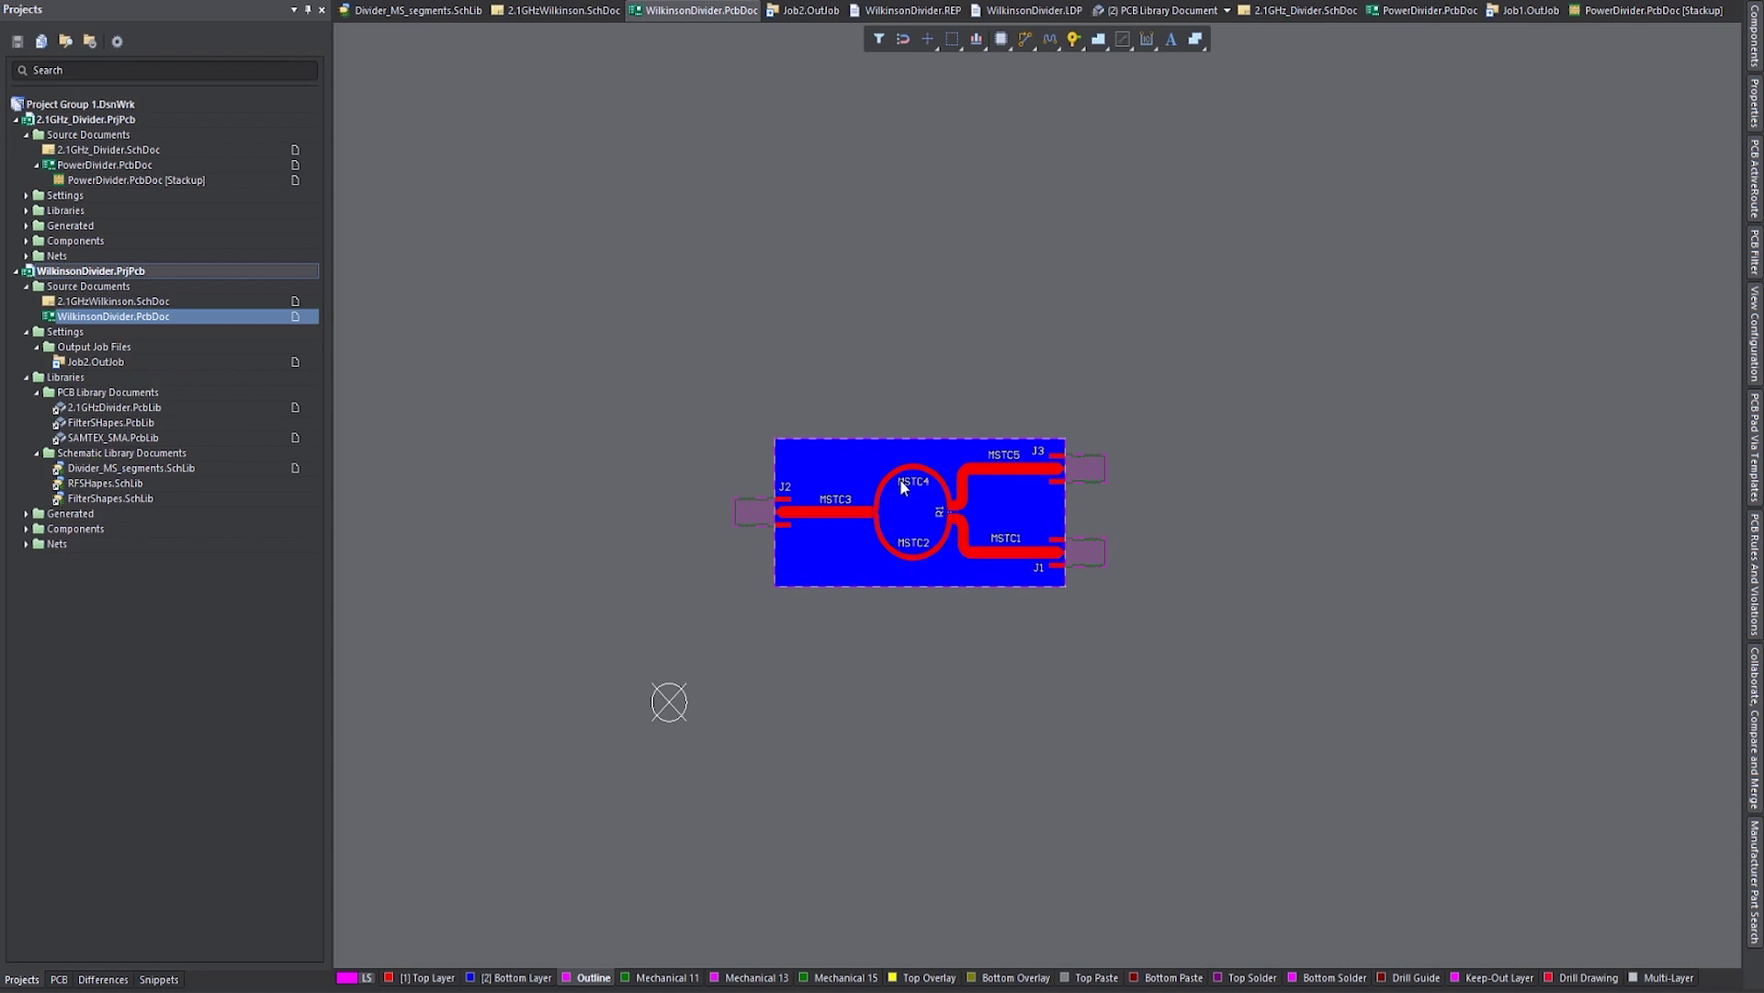
{"action": "scroll", "coordinate": [907, 679], "scroll_direction": "up", "scroll_amount": 5, "text": "ctrl"}
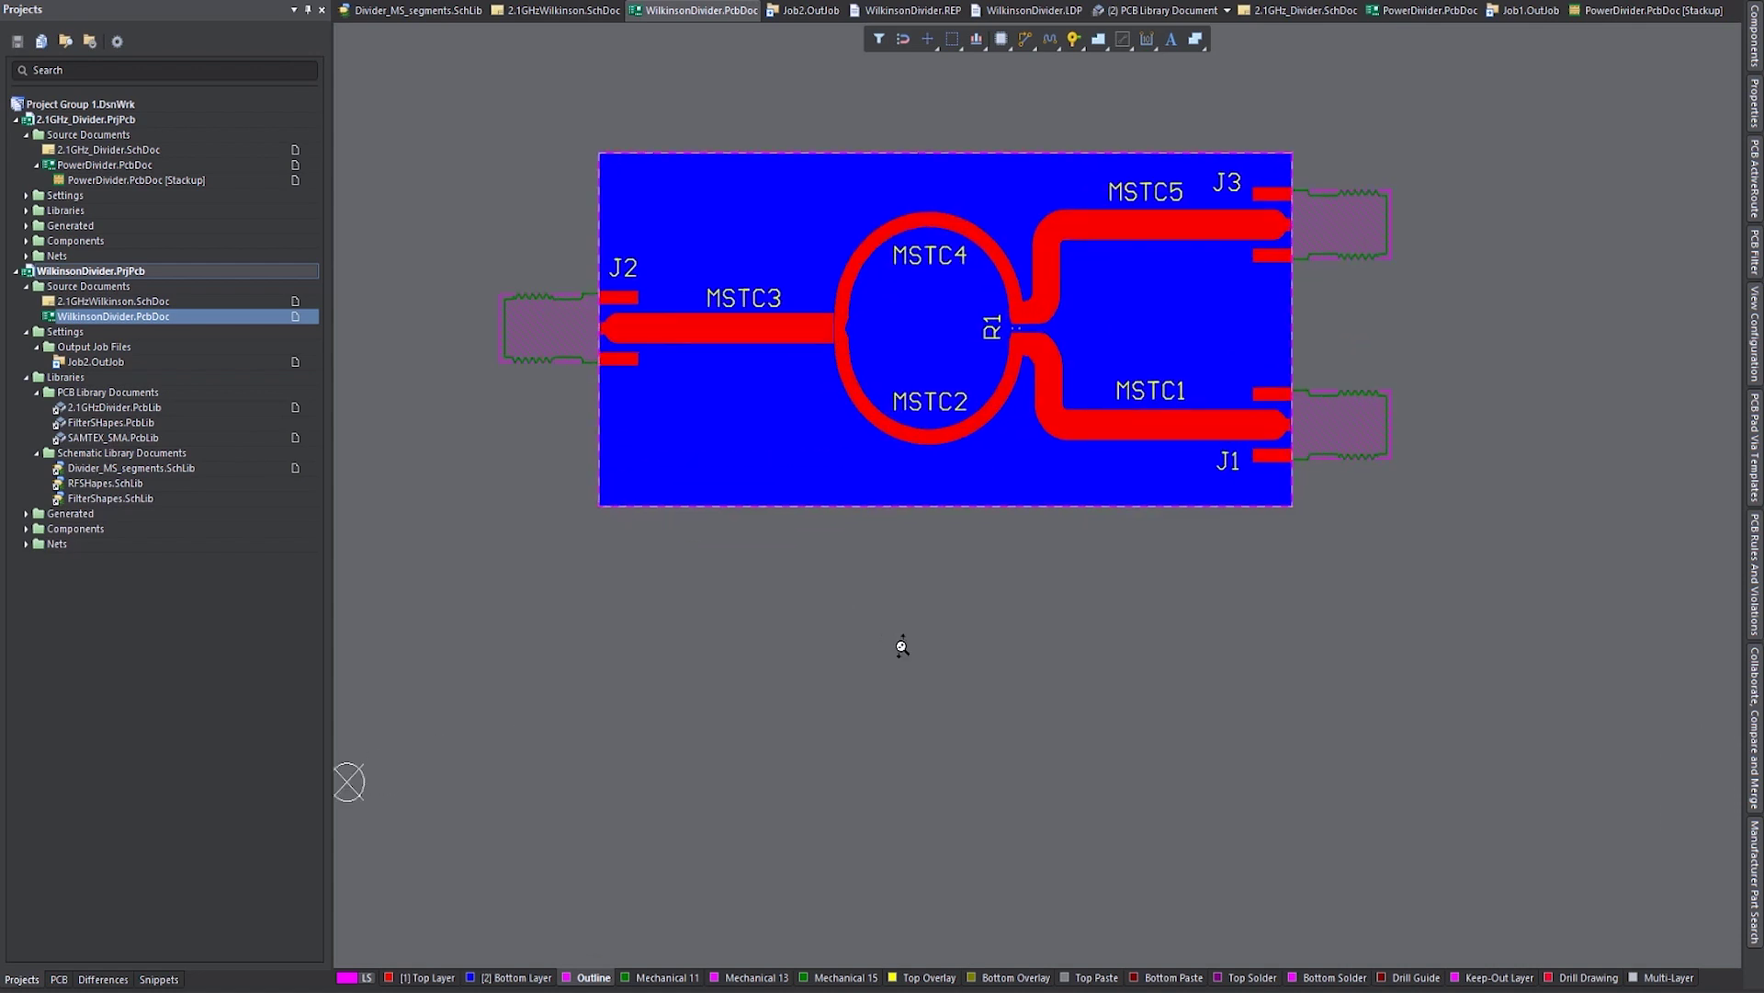
{"action": "right_click_drag", "start_coordinate": [907, 679], "coordinate": [915, 704]}
{"action": "scroll", "coordinate": [1011, 352], "scroll_direction": "up", "scroll_amount": 4, "text": "ctrl"}
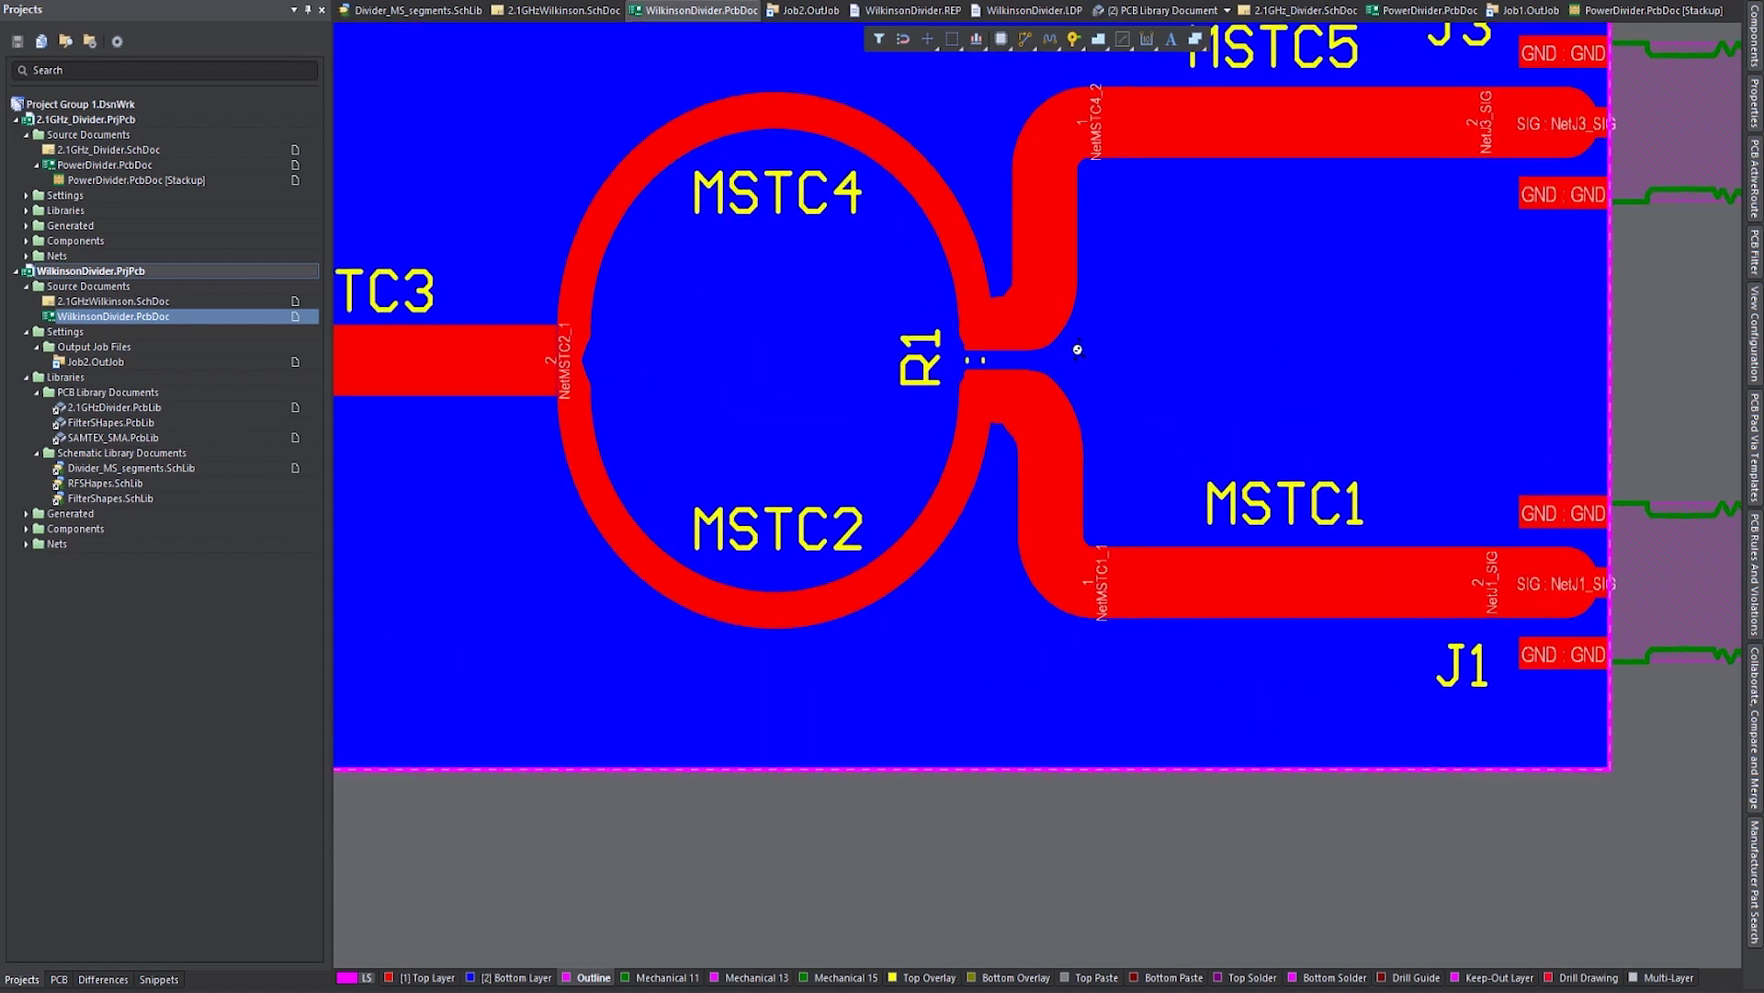
View the Wilkinson divider board in 3D and examine its ring, resistor R1 and output lines
{"action": "right_click_drag", "start_coordinate": [983, 421], "coordinate": [1116, 499]}
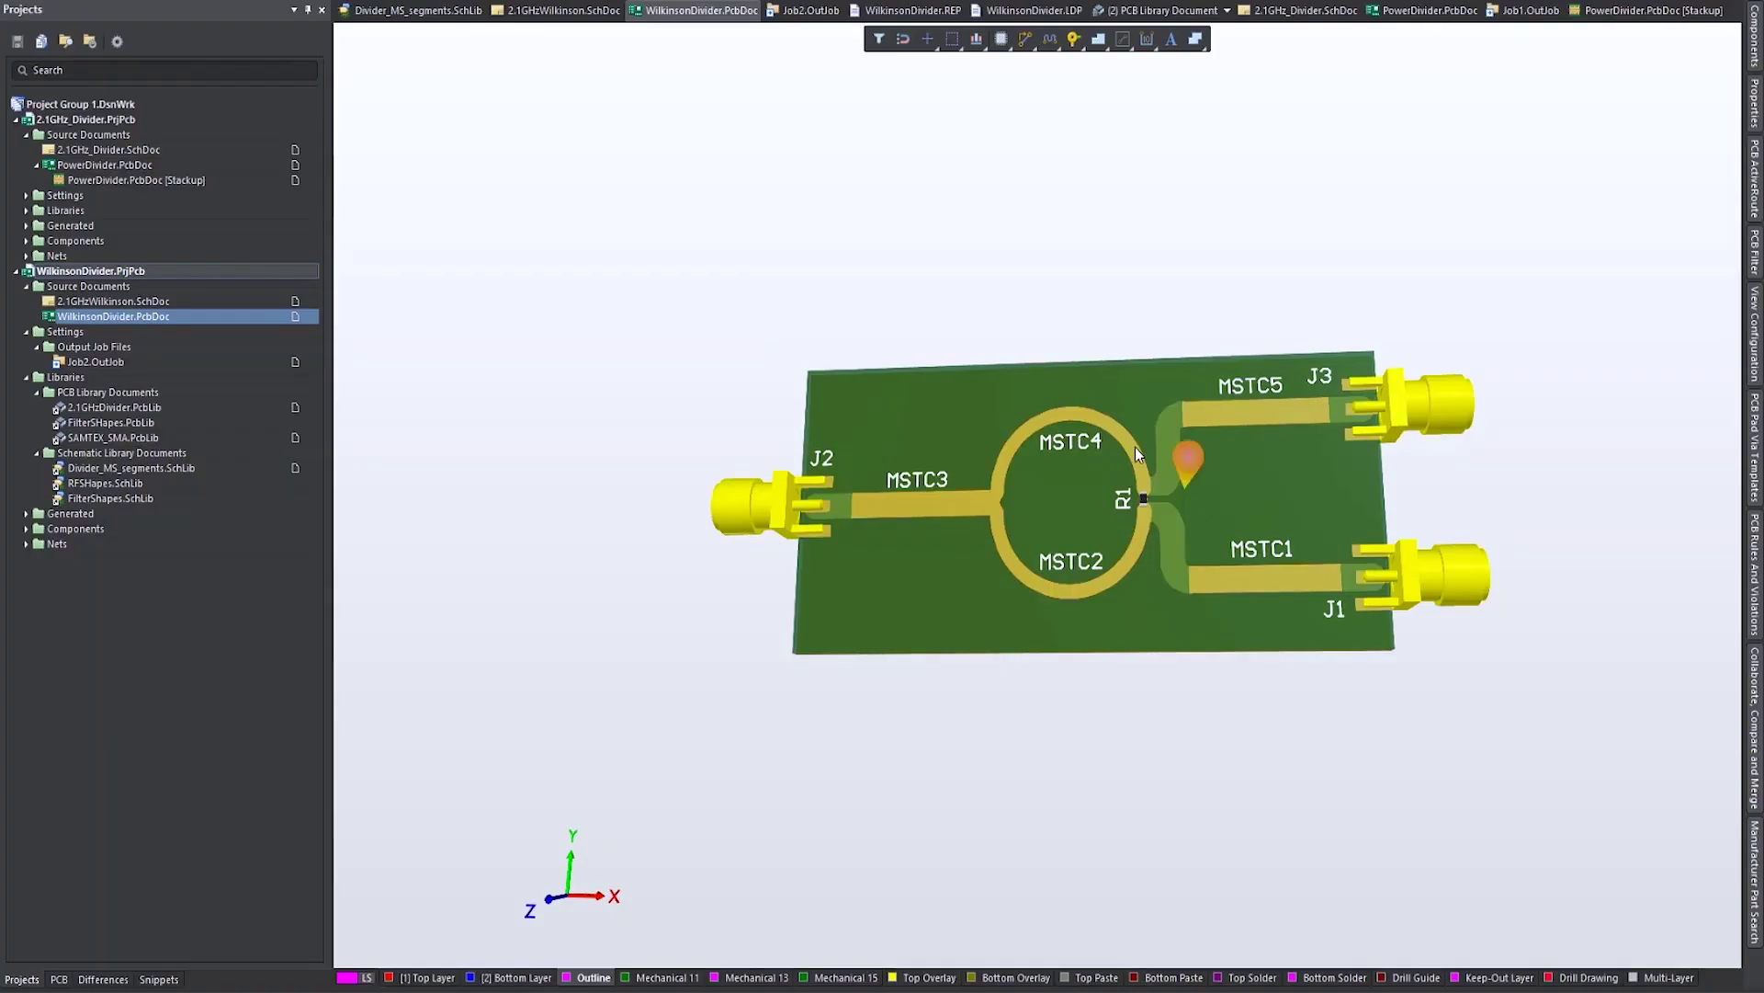
{"action": "left_click_drag", "start_coordinate": [1182, 464], "coordinate": [1132, 502]}
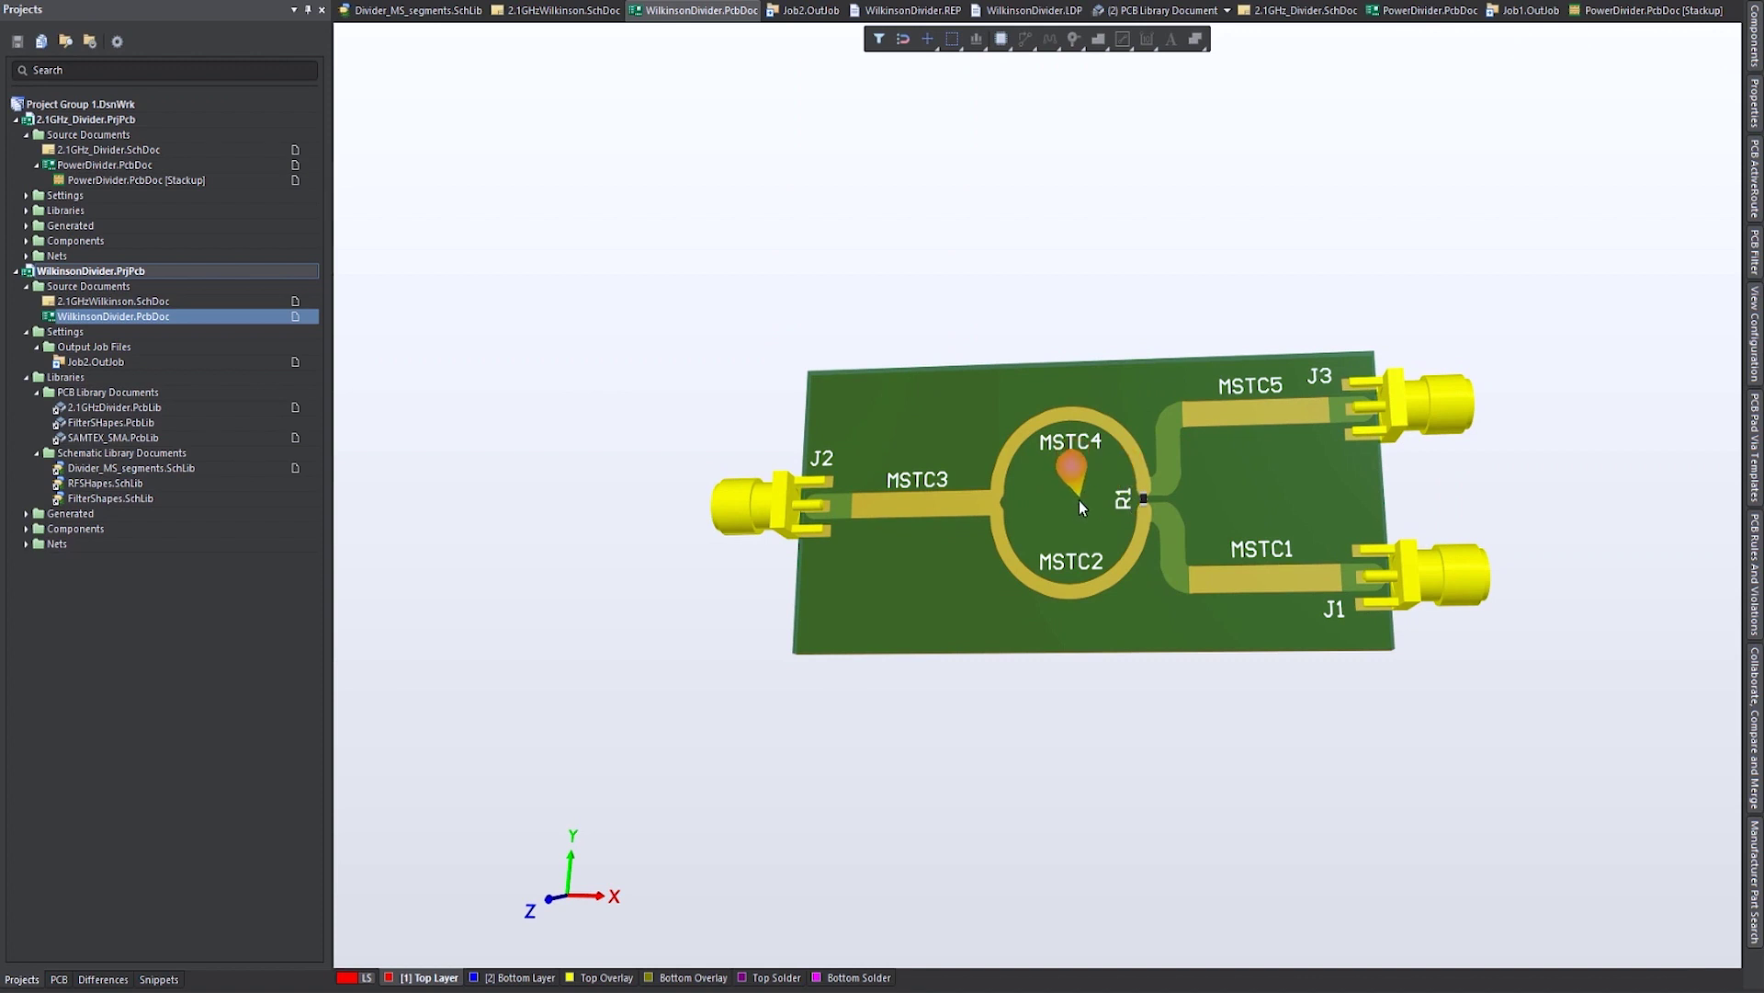
{"action": "right_click_drag", "start_coordinate": [1073, 509], "coordinate": [1066, 538]}
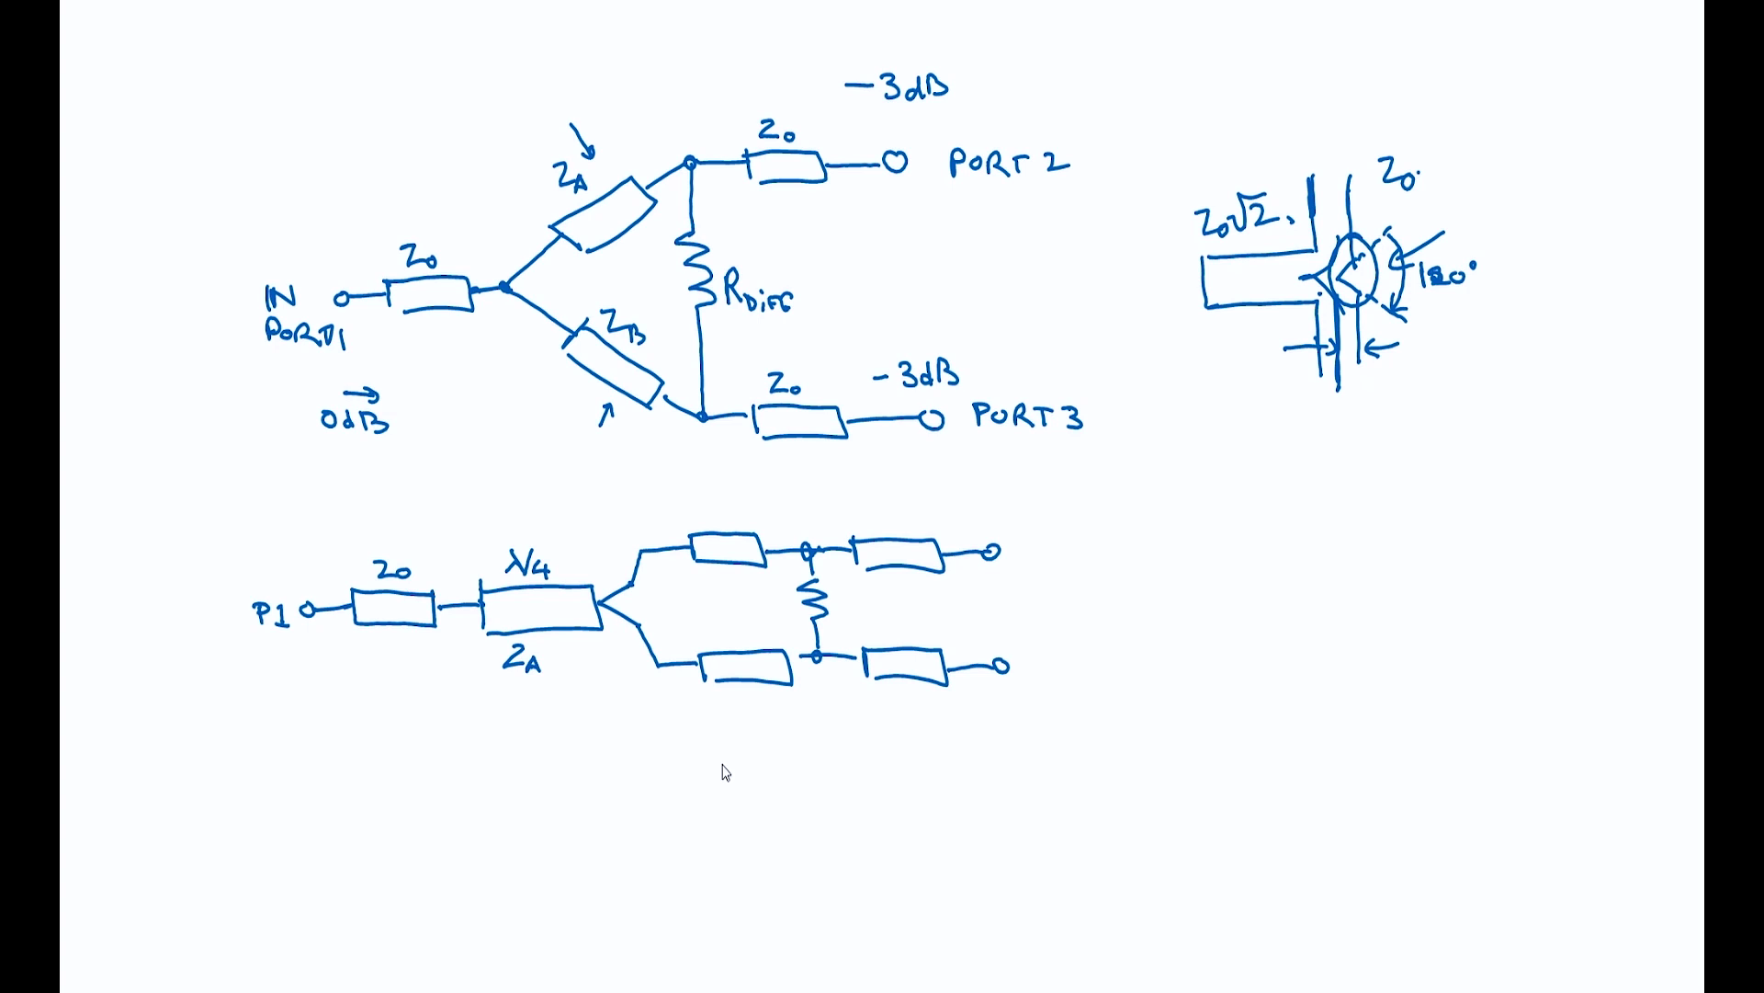
On the whiteboard, sketch a microstrip divider's input line and mitred upper arm with a wider output section and direction arrow
{"action": "mouse_move", "coordinate": [1167, 672]}
{"action": "left_mouse_down"}
{"action": "mouse_move", "coordinate": [1280, 664]}
{"action": "mouse_move", "coordinate": [1158, 685]}
{"action": "mouse_move", "coordinate": [1288, 701]}
{"action": "mouse_move", "coordinate": [1292, 739]}
{"action": "left_mouse_up"}
{"action": "left_click_drag", "start_coordinate": [1282, 663], "coordinate": [1292, 612]}
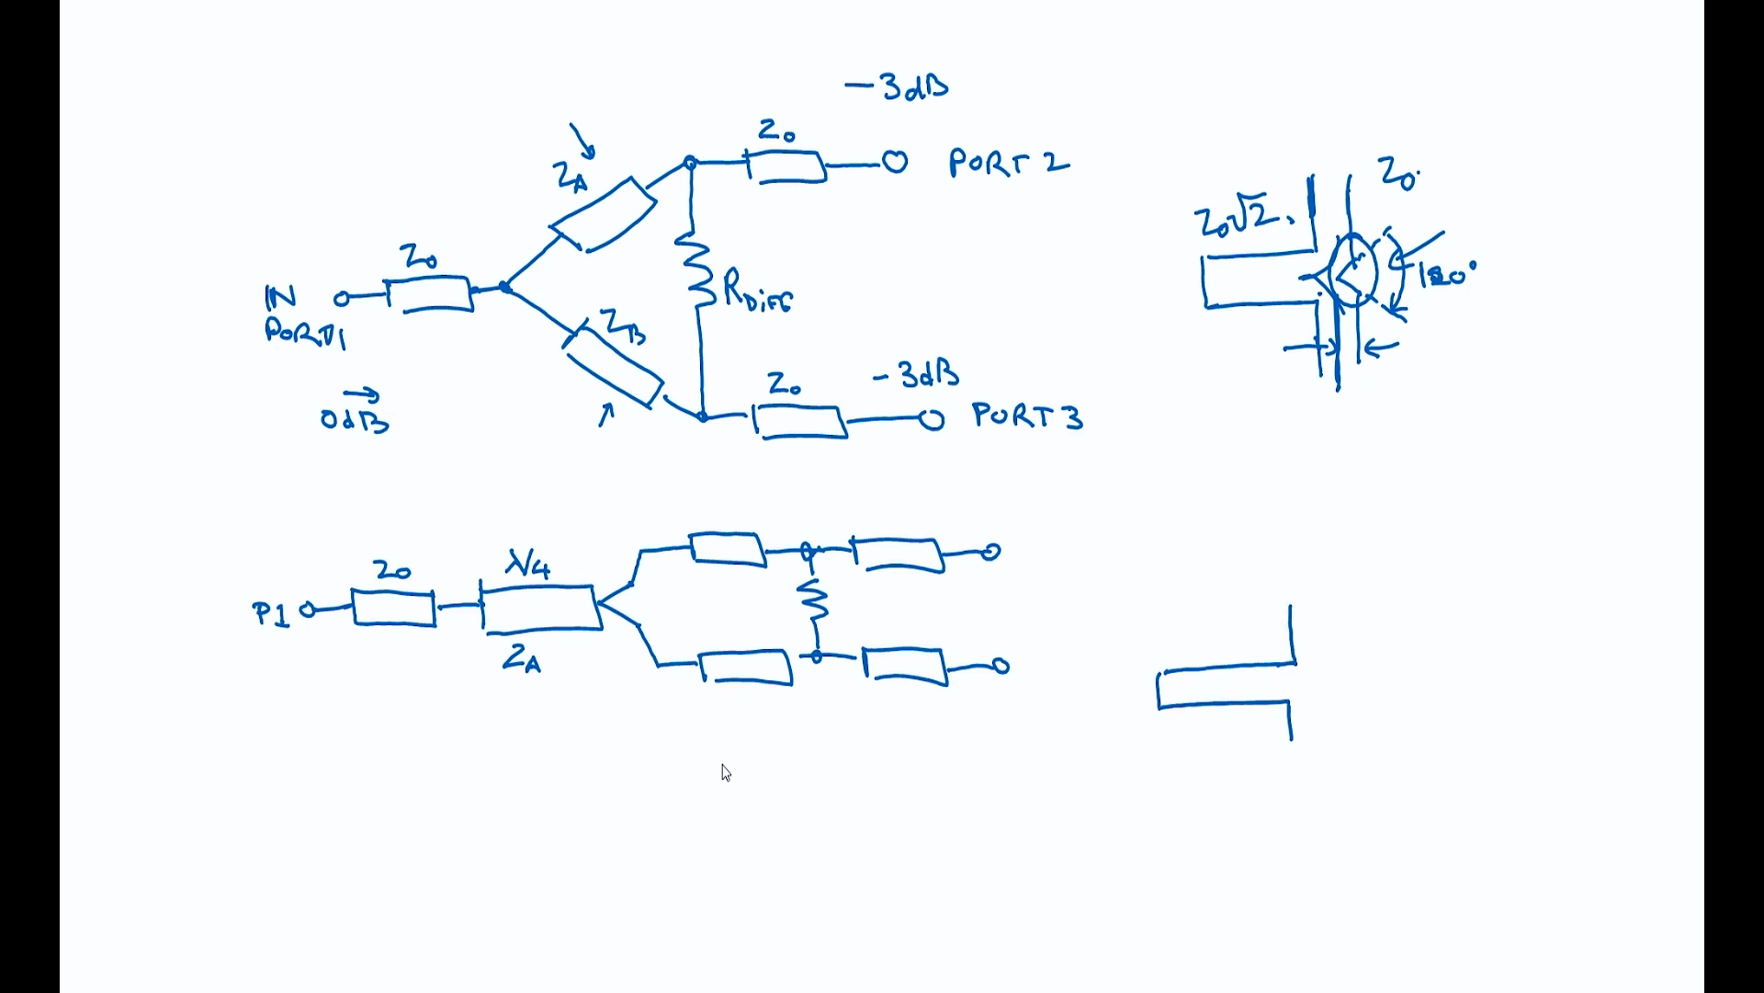
{"action": "left_click_drag", "start_coordinate": [1287, 549], "coordinate": [1296, 658]}
{"action": "left_click_drag", "start_coordinate": [1319, 552], "coordinate": [1324, 671]}
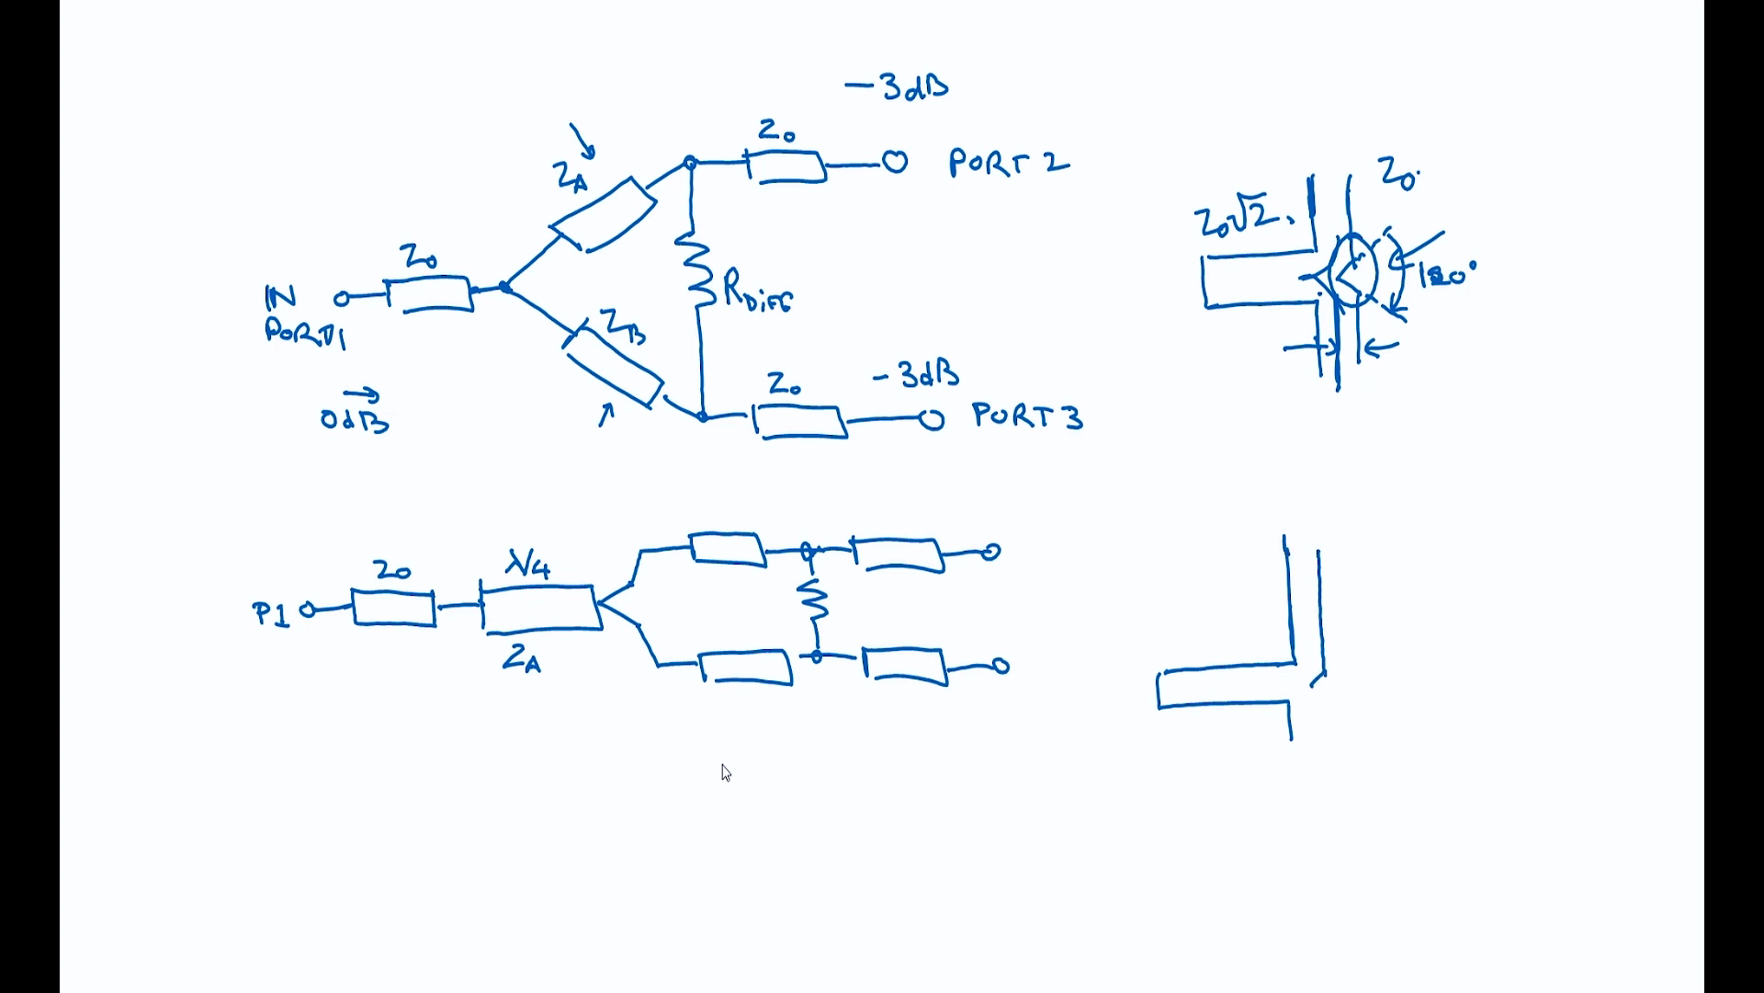
{"action": "left_click_drag", "start_coordinate": [1284, 543], "coordinate": [1322, 511]}
{"action": "mouse_move", "coordinate": [1318, 536]}
{"action": "left_mouse_down"}
{"action": "mouse_move", "coordinate": [1419, 514]}
{"action": "mouse_move", "coordinate": [1371, 538]}
{"action": "mouse_move", "coordinate": [1414, 537]}
{"action": "mouse_move", "coordinate": [1420, 560]}
{"action": "mouse_move", "coordinate": [1553, 513]}
{"action": "mouse_move", "coordinate": [1560, 557]}
{"action": "mouse_move", "coordinate": [1419, 560]}
{"action": "left_mouse_up"}
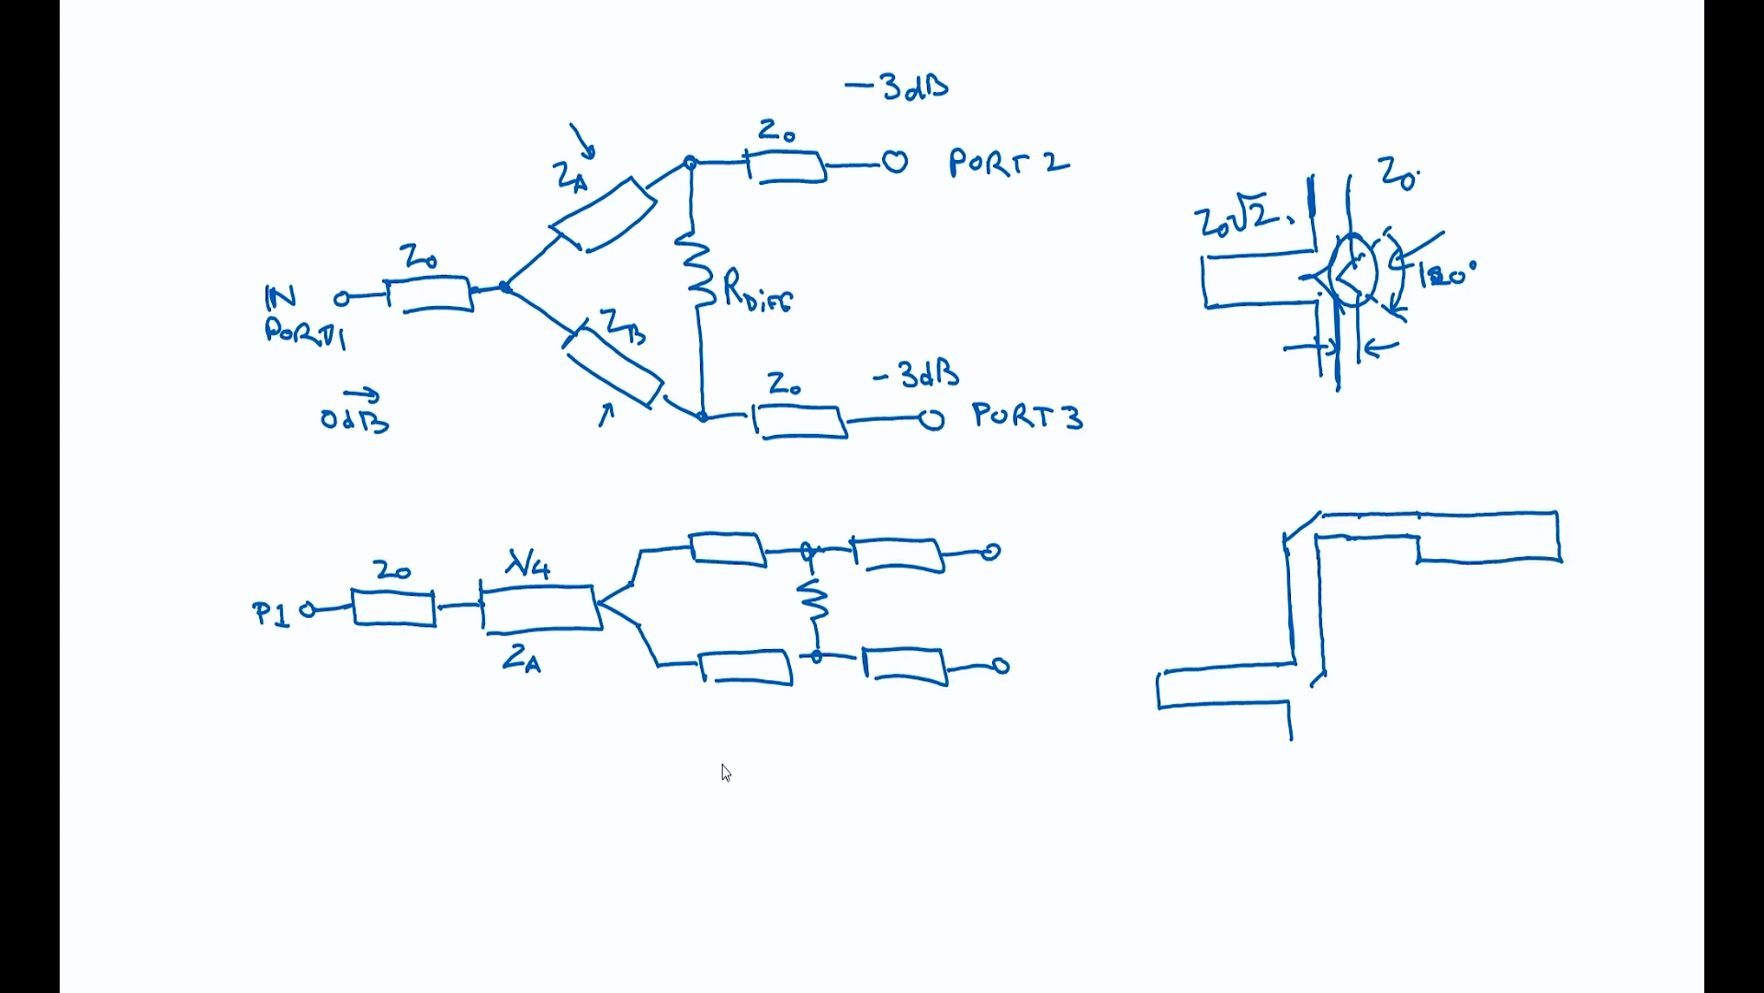
{"action": "mouse_move", "coordinate": [1263, 610]}
{"action": "left_mouse_down"}
{"action": "mouse_move", "coordinate": [1257, 518]}
{"action": "mouse_move", "coordinate": [1295, 507]}
{"action": "mouse_move", "coordinate": [1291, 523]}
{"action": "left_mouse_up"}
Complete the microstrip divider sketch with a notched junction and a mitred lower arm ending in a wider output section
{"action": "left_click_drag", "start_coordinate": [1310, 709], "coordinate": [1313, 769]}
{"action": "mouse_move", "coordinate": [1293, 706]}
{"action": "left_mouse_down"}
{"action": "mouse_move", "coordinate": [1296, 814]}
{"action": "mouse_move", "coordinate": [1321, 833]}
{"action": "mouse_move", "coordinate": [1337, 812]}
{"action": "mouse_move", "coordinate": [1385, 833]}
{"action": "mouse_move", "coordinate": [1392, 792]}
{"action": "mouse_move", "coordinate": [1420, 829]}
{"action": "mouse_move", "coordinate": [1547, 823]}
{"action": "mouse_move", "coordinate": [1549, 786]}
{"action": "left_mouse_up"}
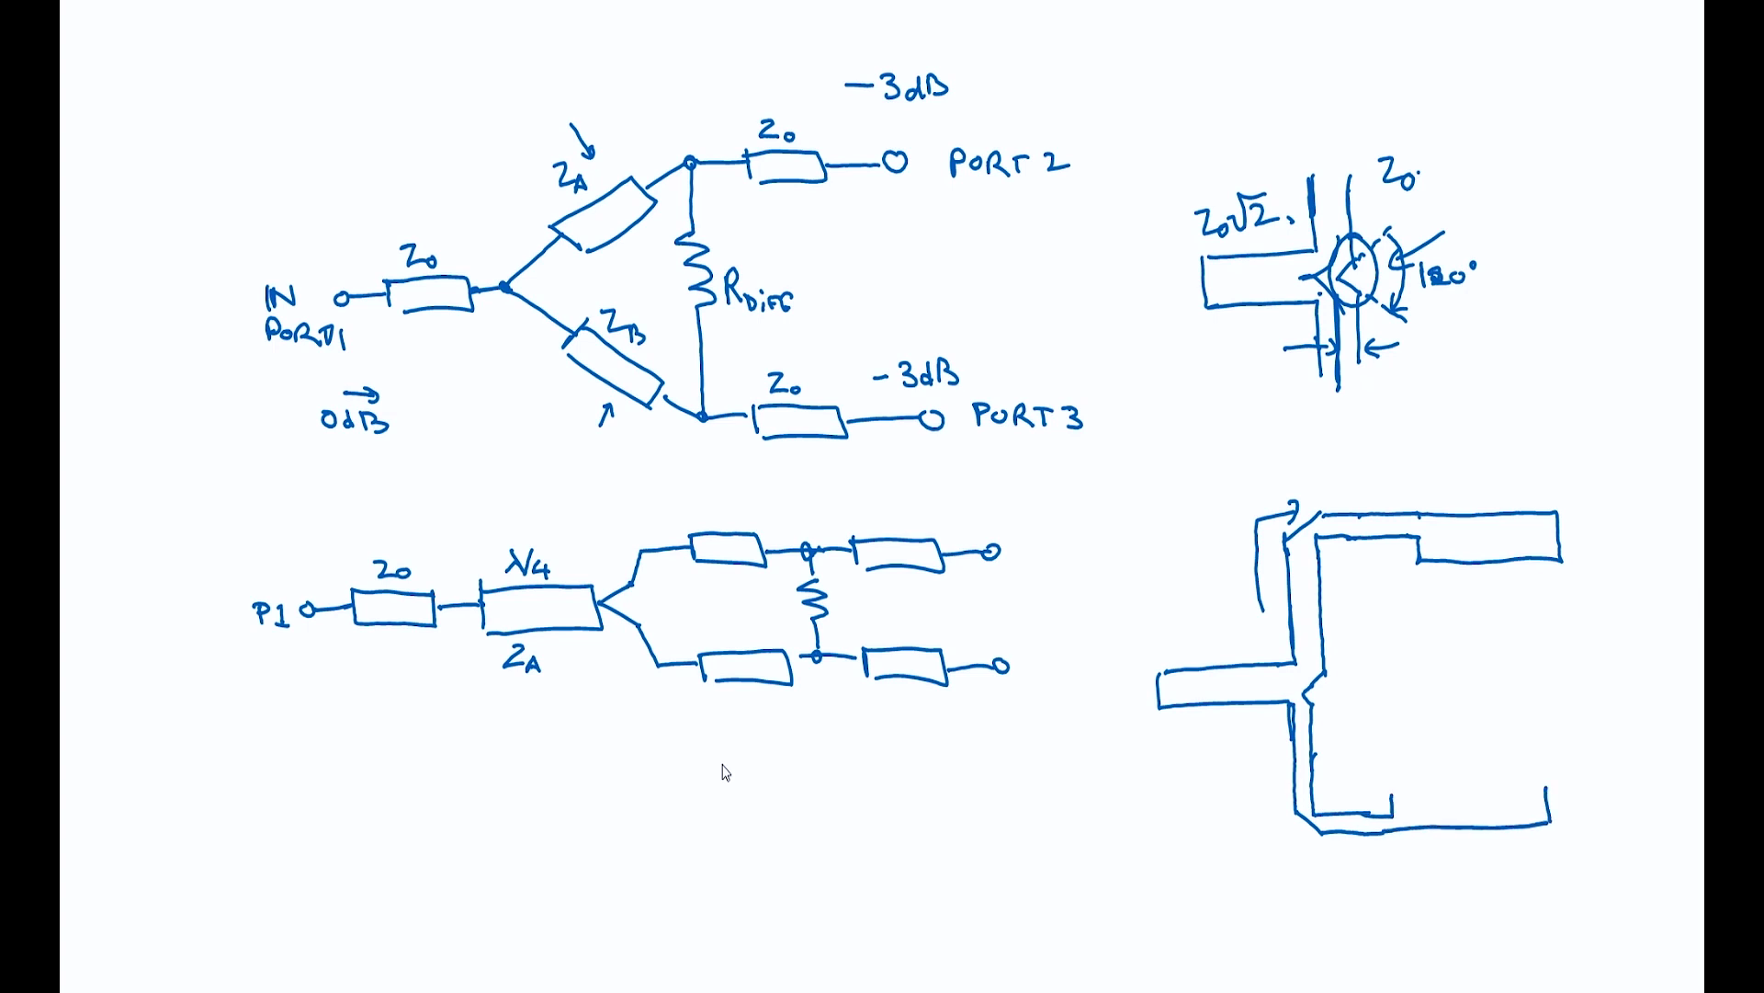
{"action": "left_click_drag", "start_coordinate": [1392, 790], "coordinate": [1547, 783]}
Draw outgoing arrows beside the upper and lower arms of the microstrip divider sketch and write a label by each
{"action": "left_click_drag", "start_coordinate": [1381, 622], "coordinate": [1429, 602]}
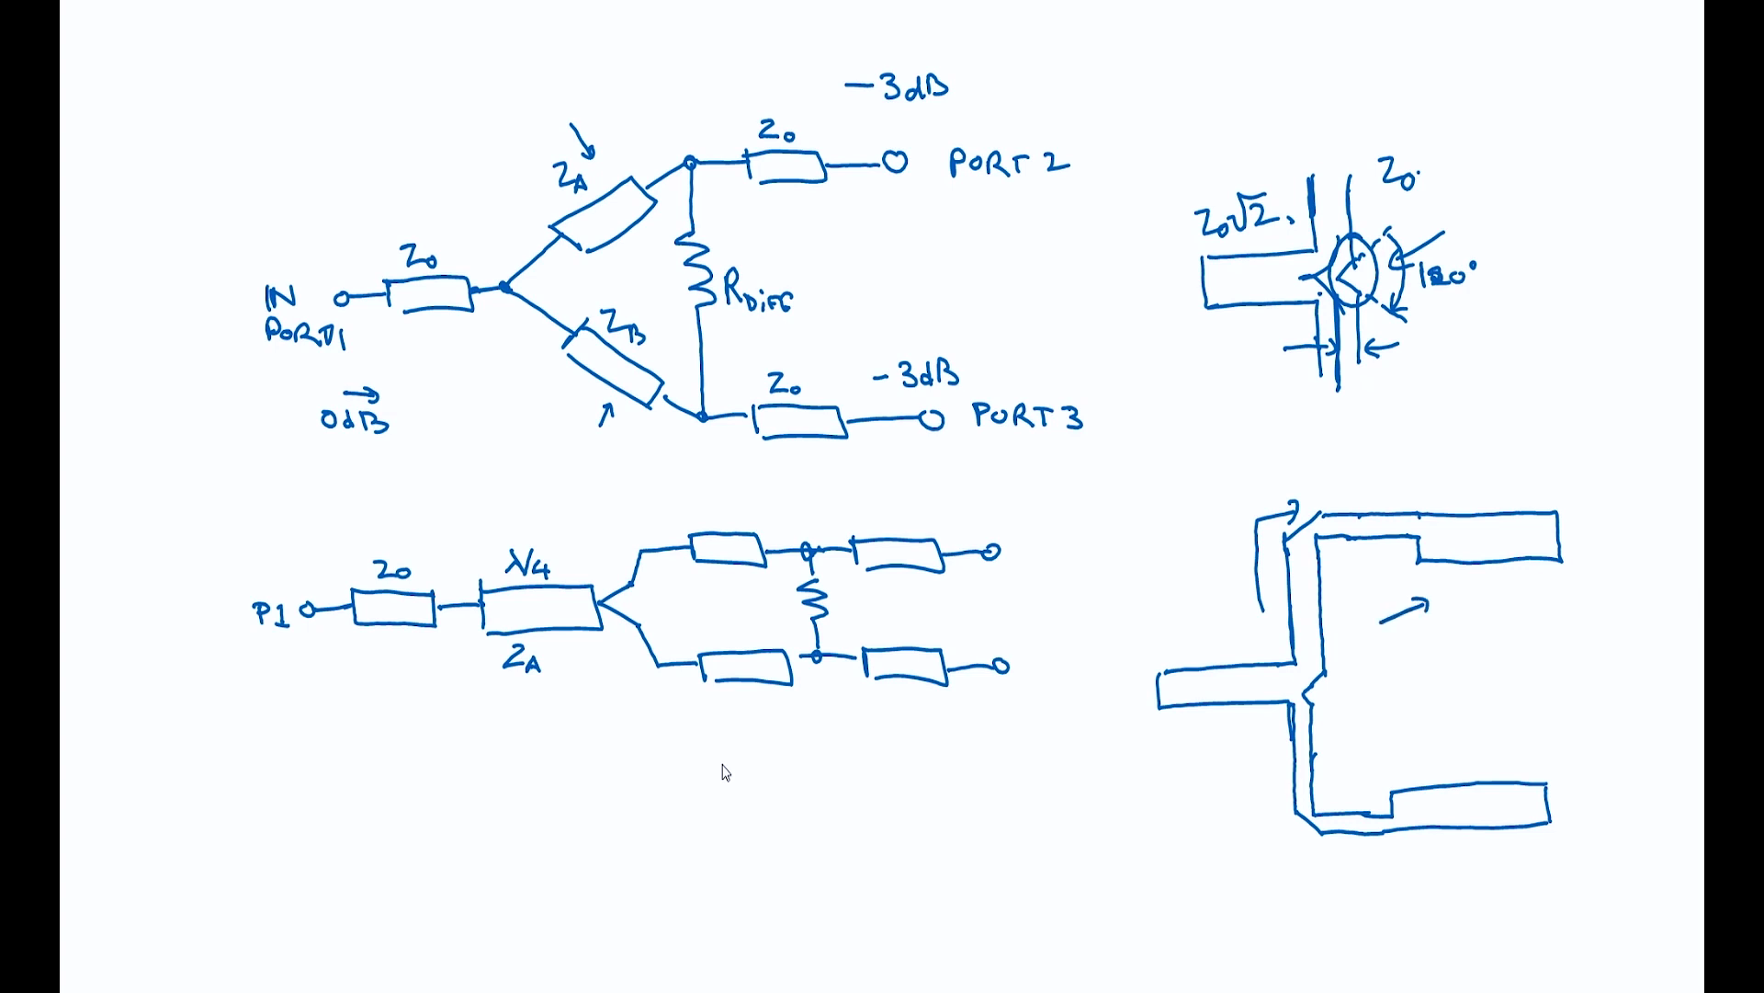
{"action": "left_click_drag", "start_coordinate": [1379, 736], "coordinate": [1416, 750]}
{"action": "left_click_drag", "start_coordinate": [1405, 733], "coordinate": [1416, 752]}
{"action": "mouse_move", "coordinate": [1403, 622]}
{"action": "left_mouse_down"}
{"action": "mouse_move", "coordinate": [1405, 646]}
{"action": "mouse_move", "coordinate": [1415, 632]}
{"action": "left_mouse_up"}
{"action": "left_click_drag", "start_coordinate": [1421, 630], "coordinate": [1442, 641]}
{"action": "left_click_drag", "start_coordinate": [1446, 626], "coordinate": [1483, 643]}
{"action": "left_click_drag", "start_coordinate": [1502, 651], "coordinate": [1503, 652]}
{"action": "left_click_drag", "start_coordinate": [1407, 724], "coordinate": [1413, 717]}
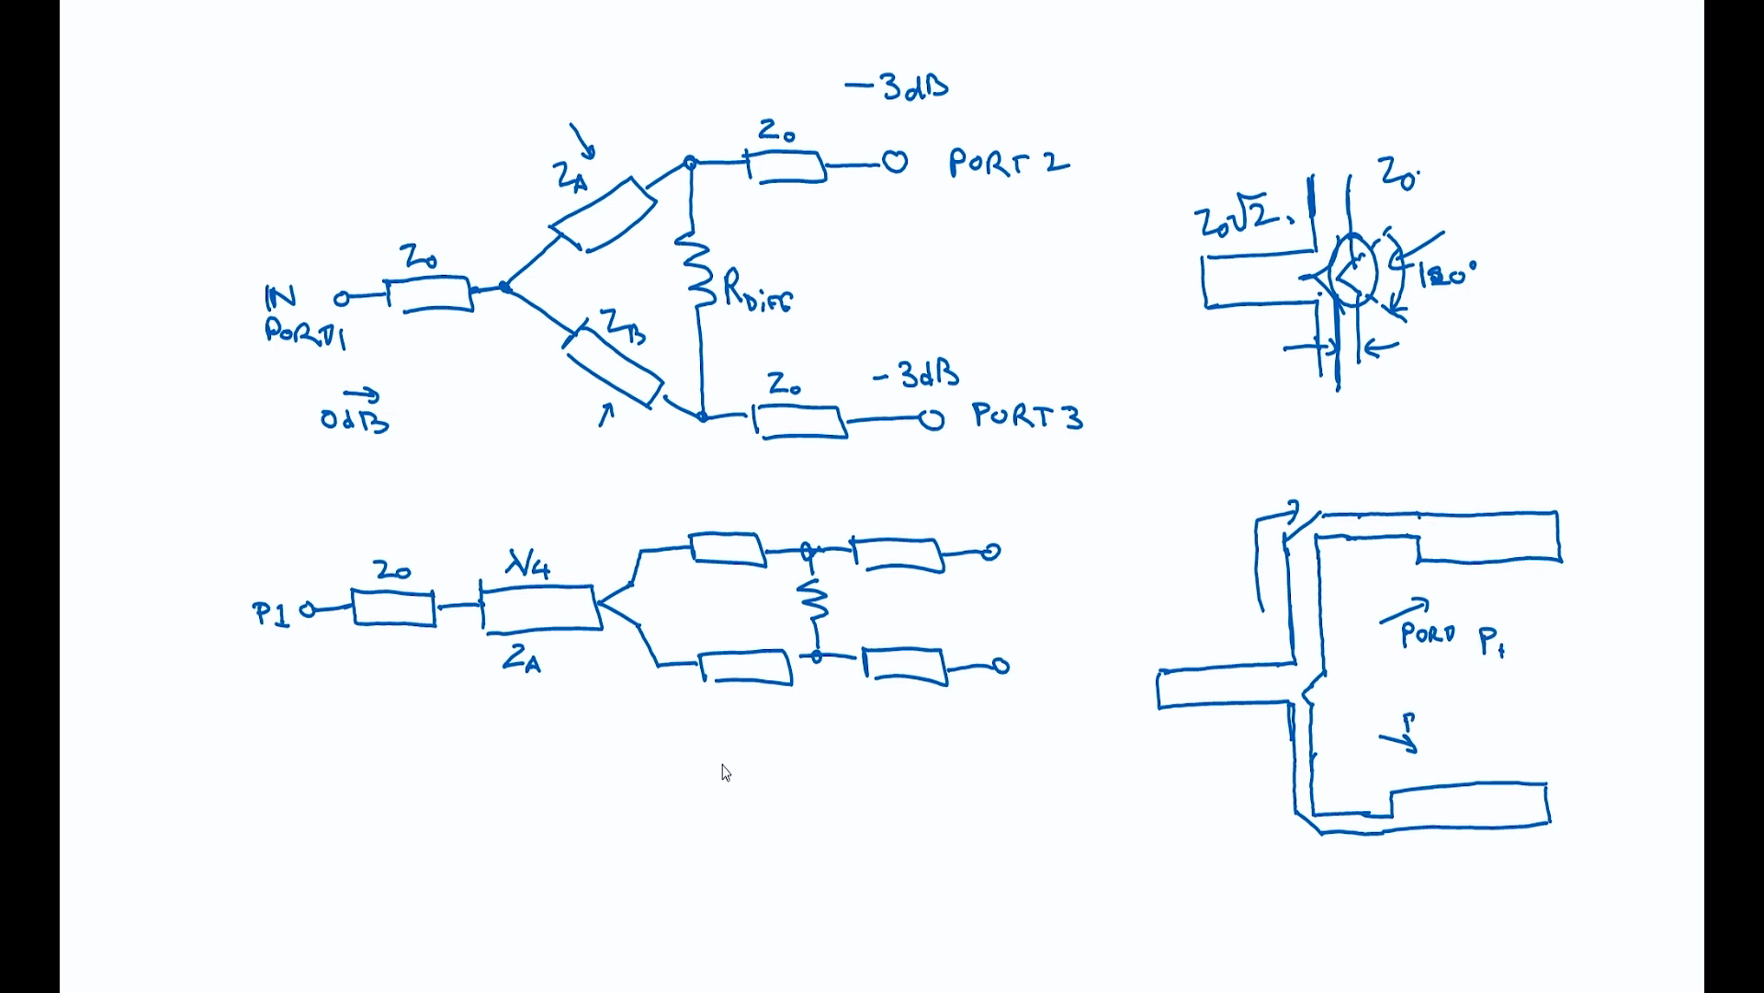
{"action": "left_click_drag", "start_coordinate": [1458, 629], "coordinate": [1470, 638]}
{"action": "left_click_drag", "start_coordinate": [1419, 718], "coordinate": [1447, 732]}
{"action": "mouse_move", "coordinate": [1442, 720]}
{"action": "left_mouse_down"}
{"action": "mouse_move", "coordinate": [1457, 716]}
{"action": "mouse_move", "coordinate": [1457, 738]}
{"action": "mouse_move", "coordinate": [1523, 732]}
{"action": "left_mouse_up"}
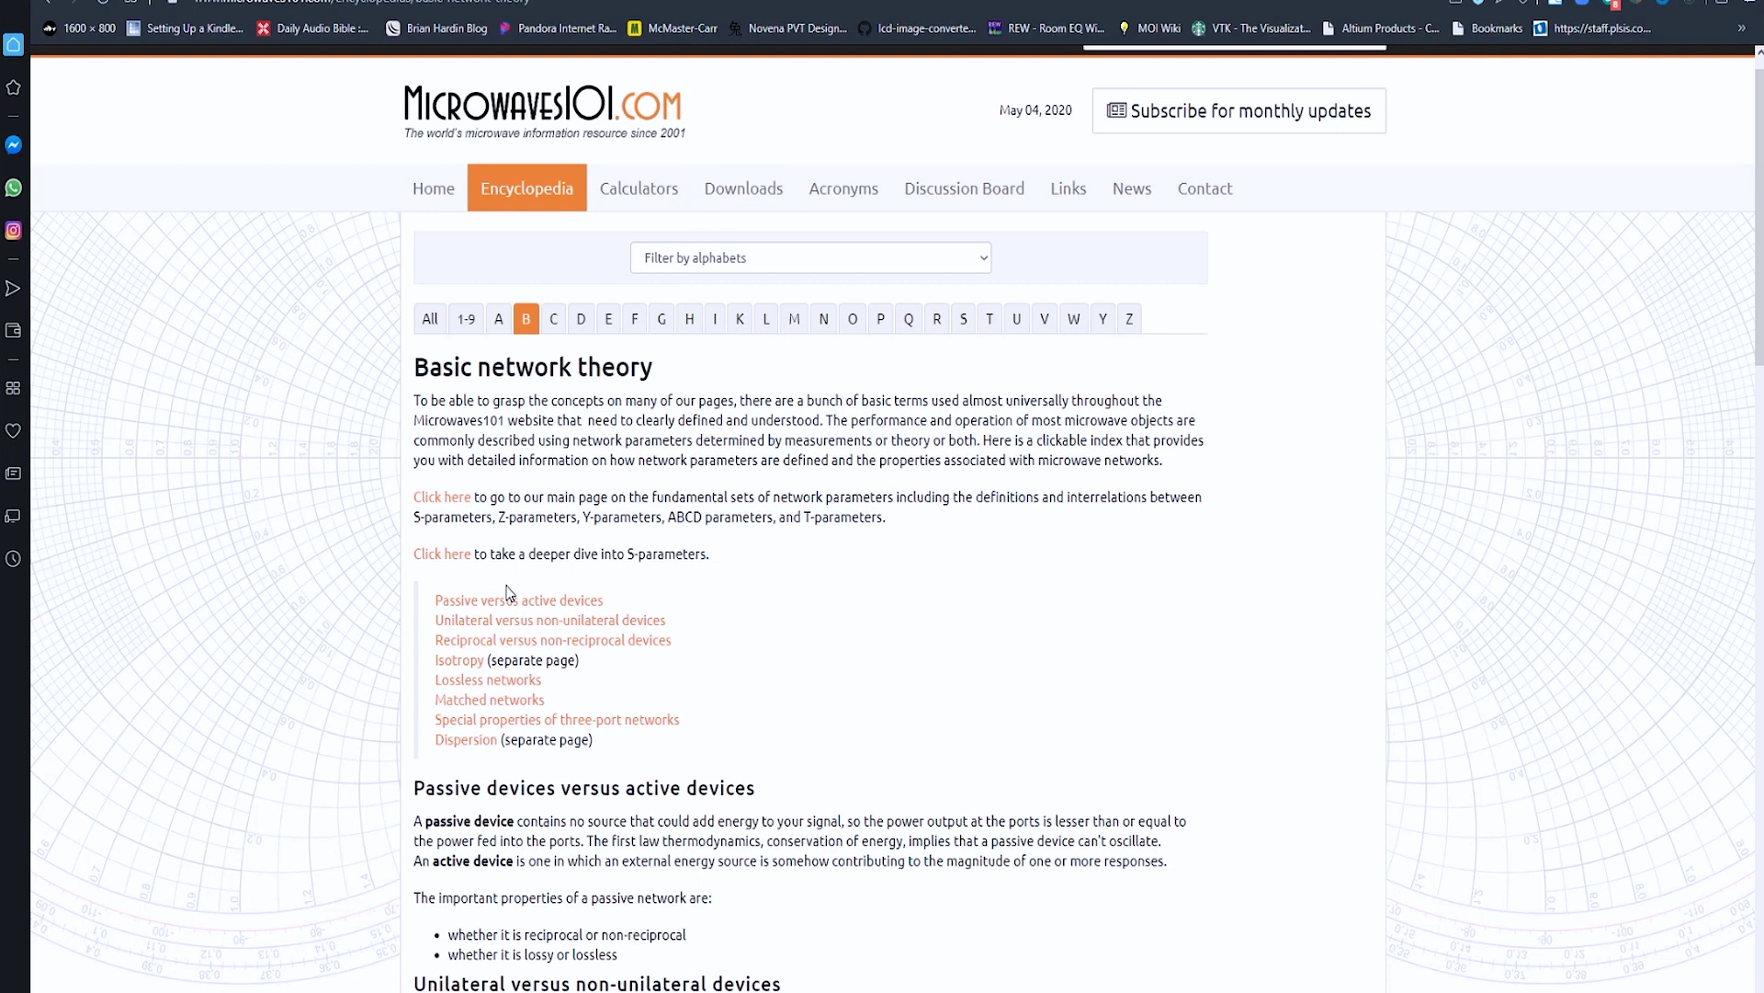
On the Microwaves101 website, open the Unequal-split Power Divider Calculator, review the divider types and keep Wilkinson
{"action": "left_click", "coordinate": [641, 200]}
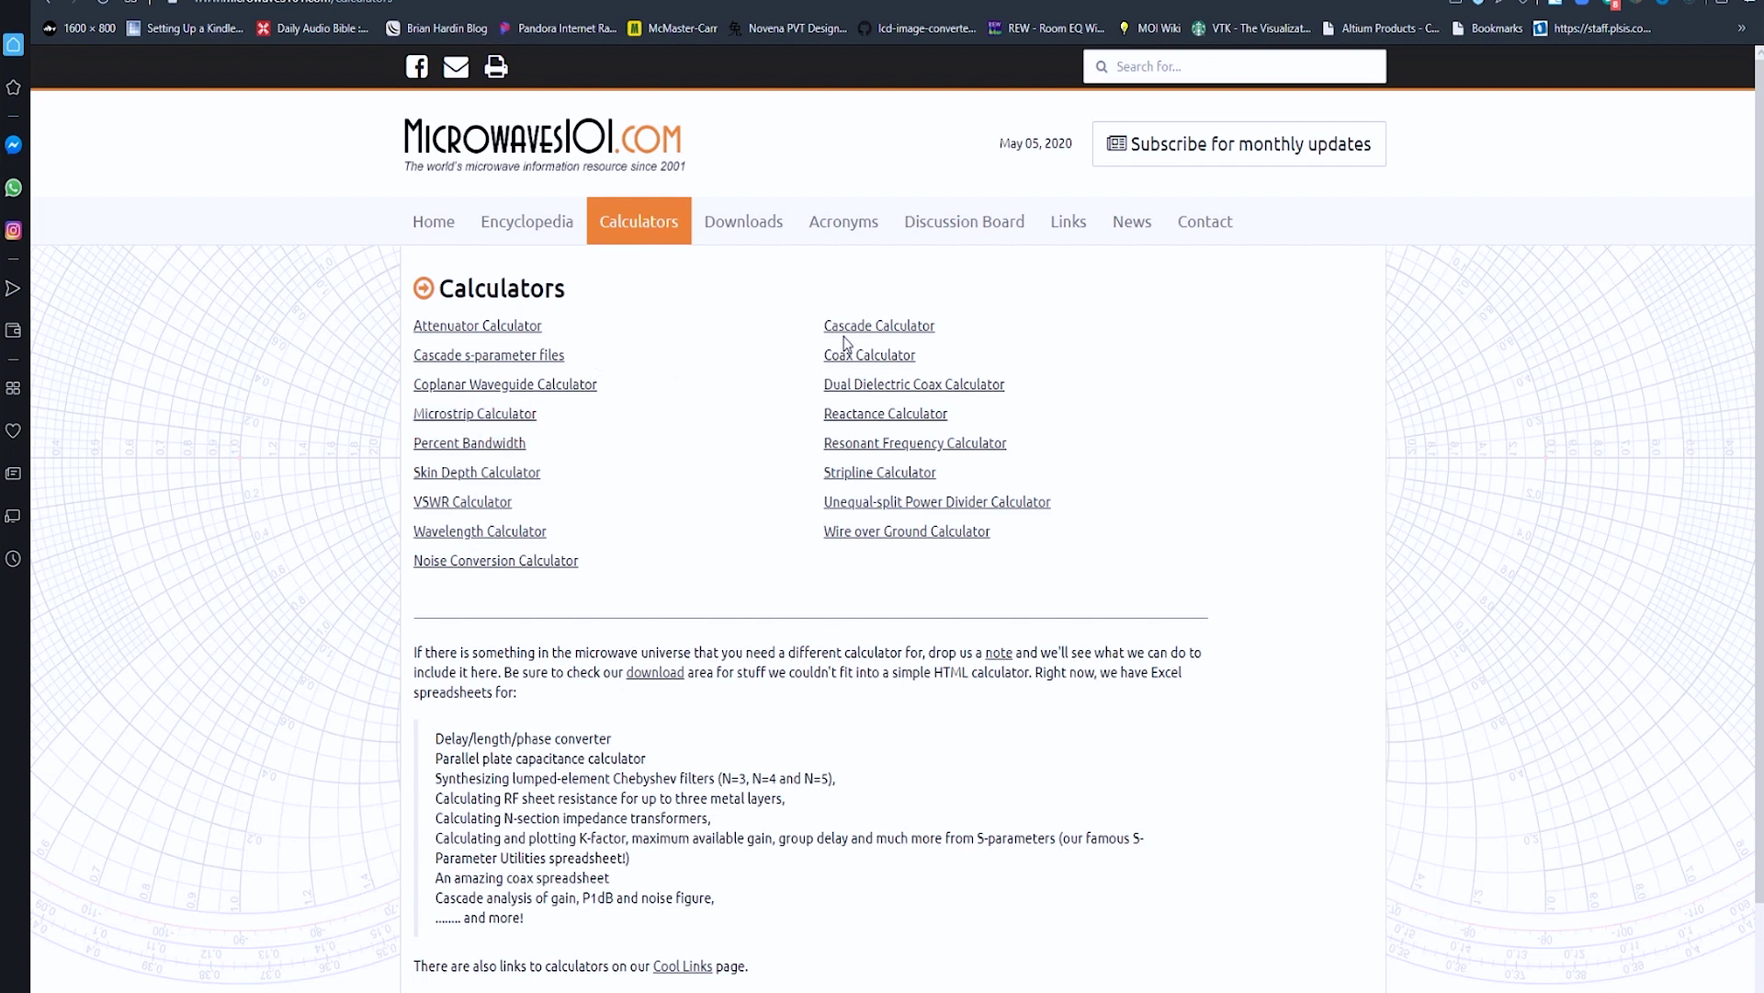
{"action": "left_click", "coordinate": [870, 504]}
{"action": "left_click", "coordinate": [736, 414]}
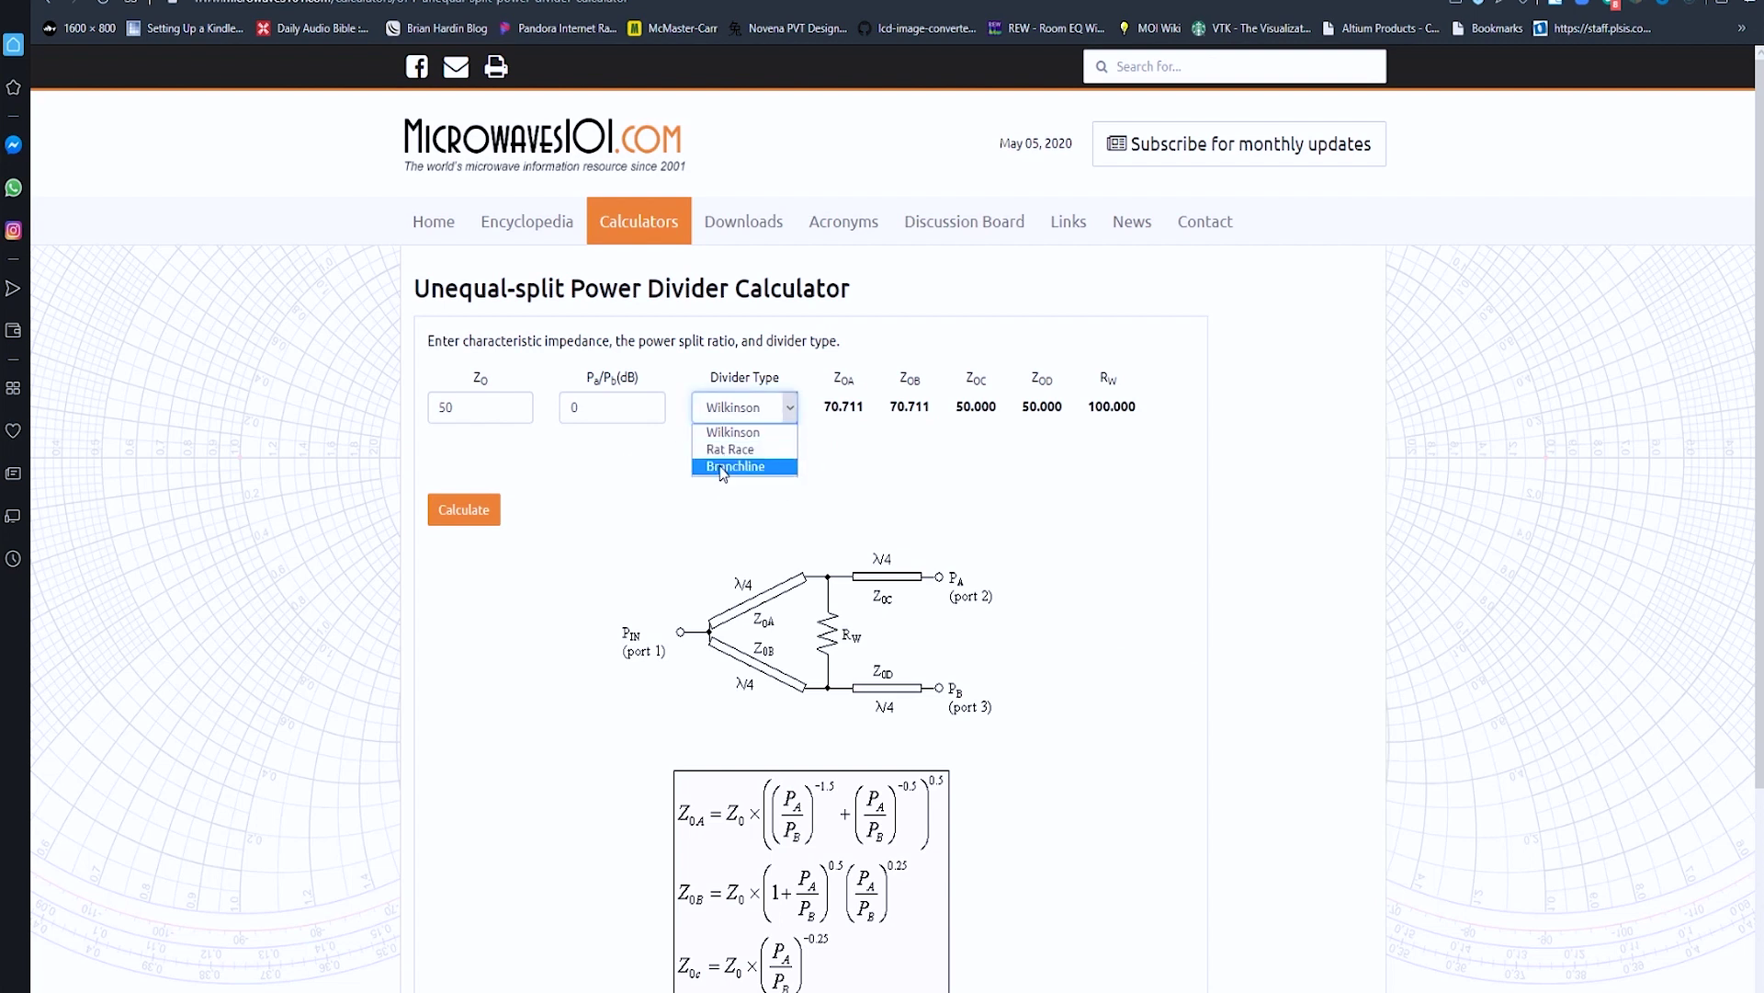
{"action": "left_click", "coordinate": [735, 416]}
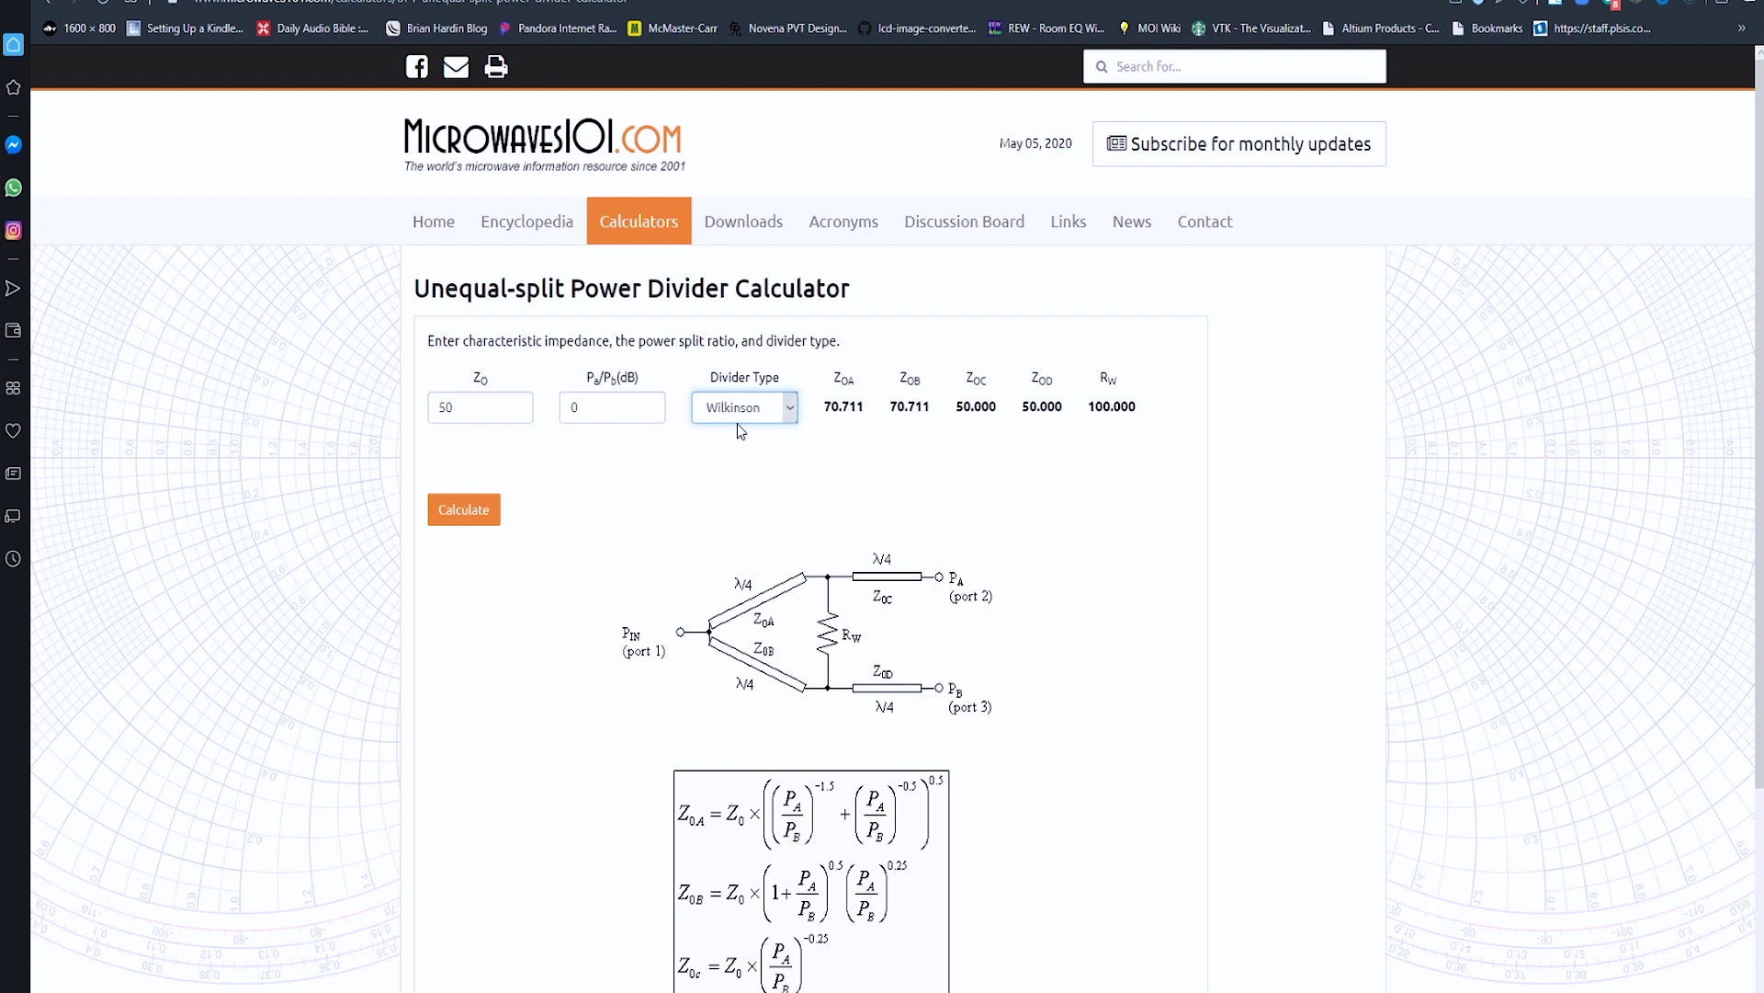
Set the PA/PB power split ratio to 3 dB and calculate the divider impedances
{"action": "left_click", "coordinate": [593, 410]}
{"action": "double_click", "coordinate": [562, 413]}
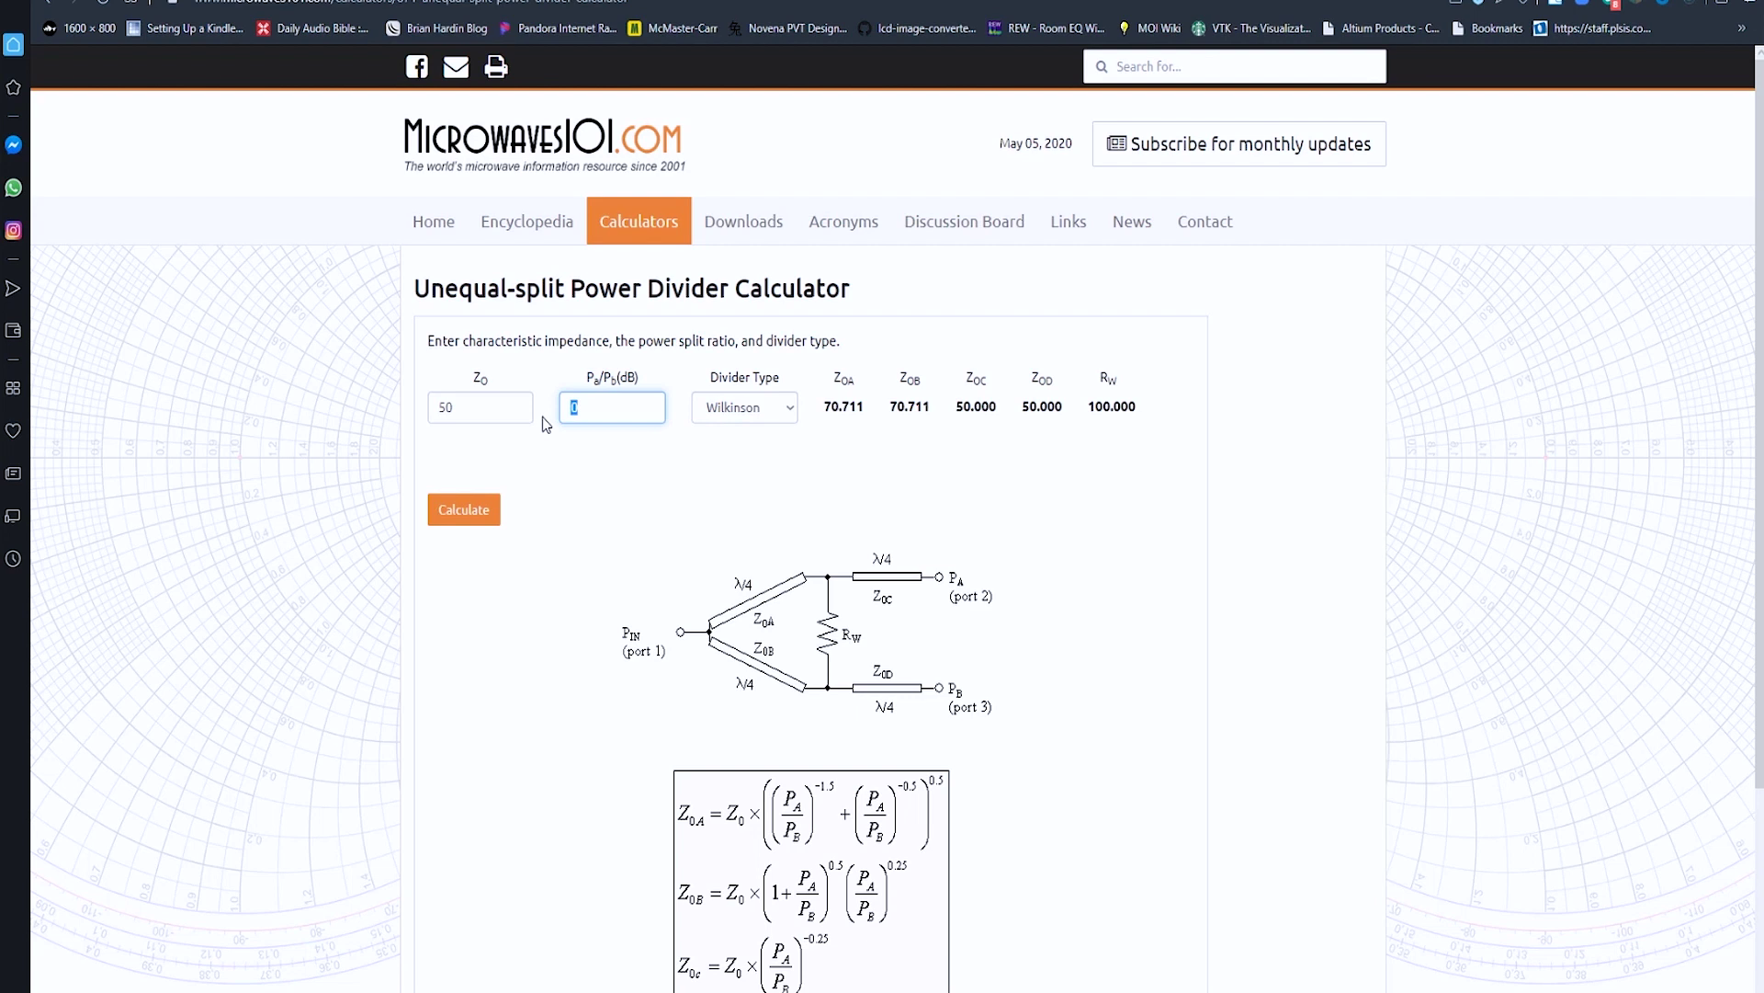
{"action": "type", "text": "3"}
{"action": "key", "text": "Return"}
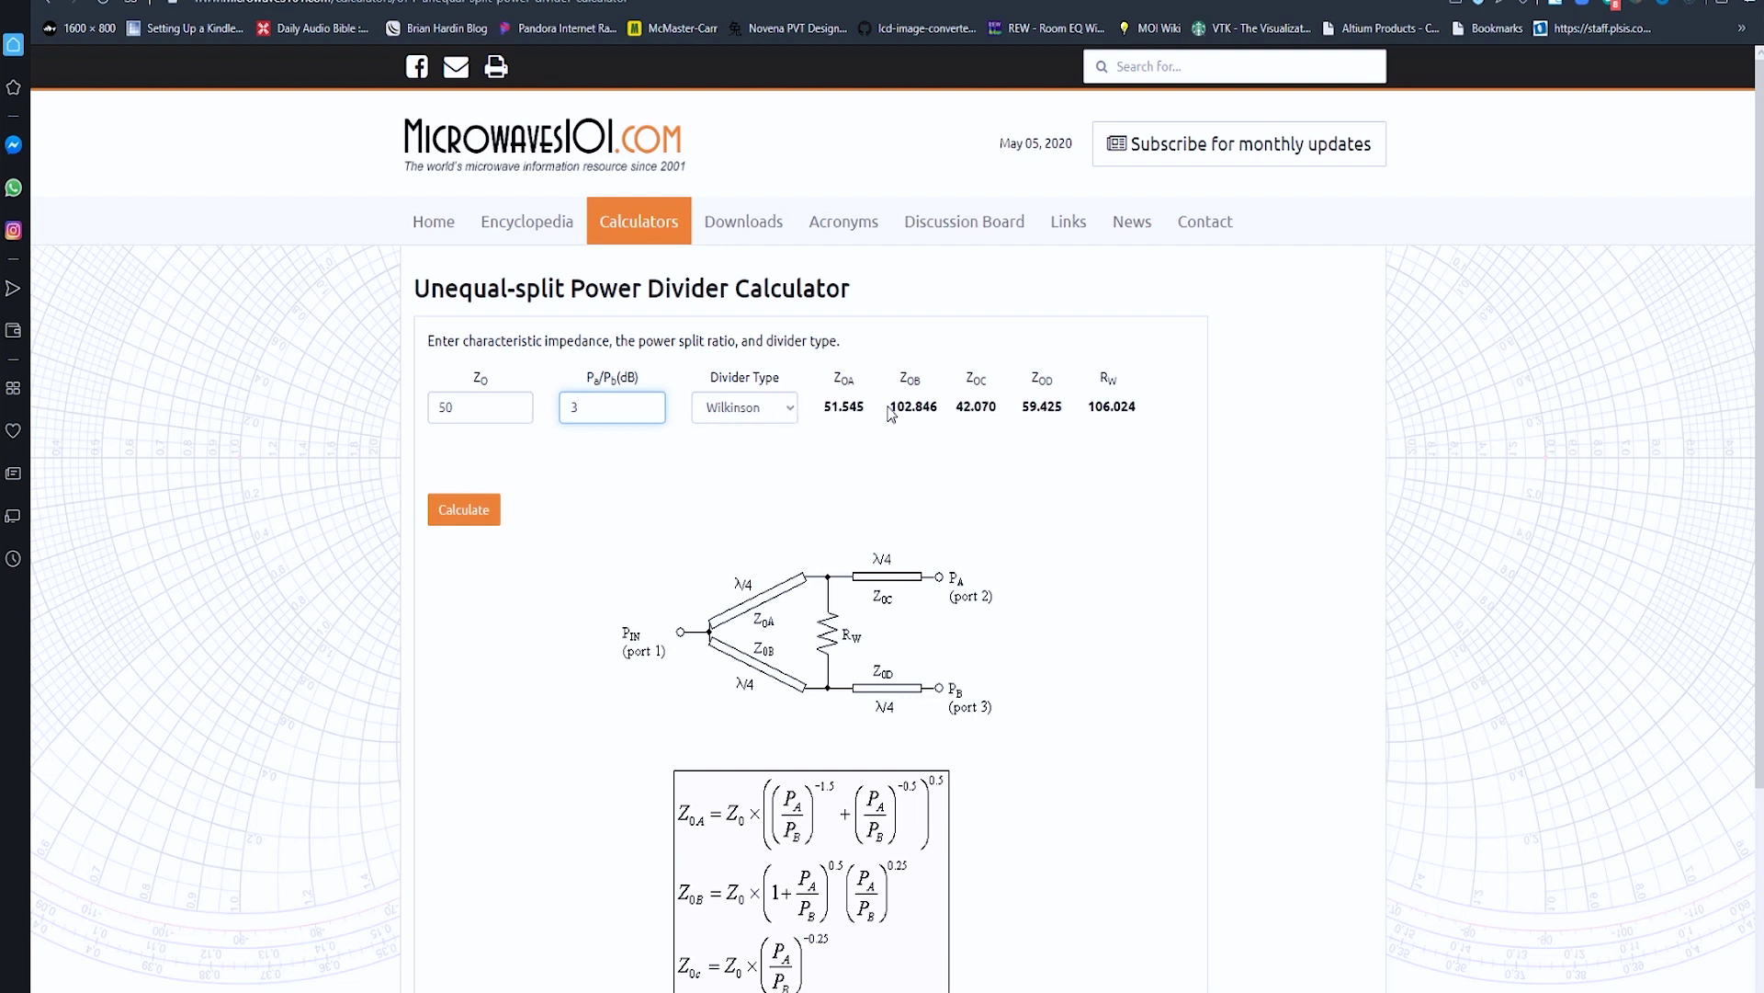